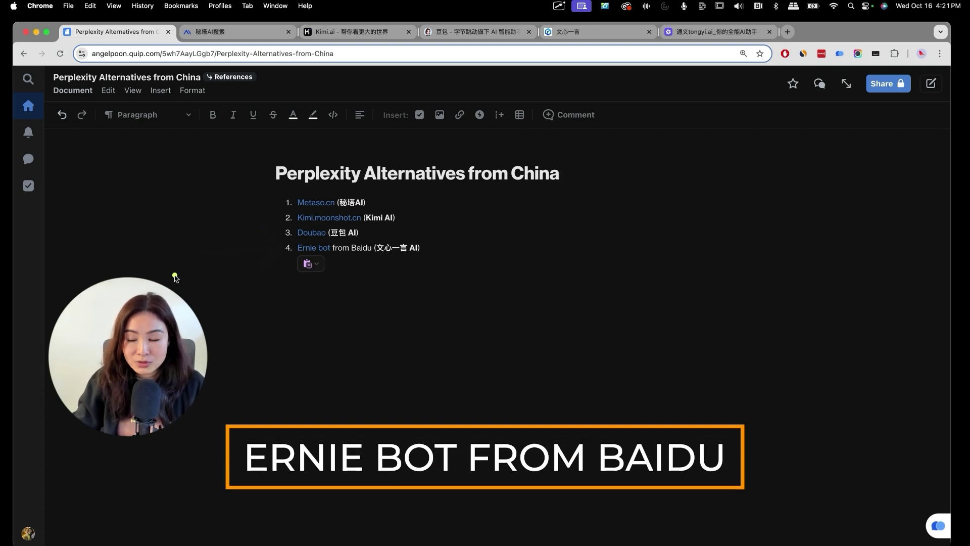
In Metaso, run the EV market-size prompt with the 全网 search scope
left_click(212, 36)
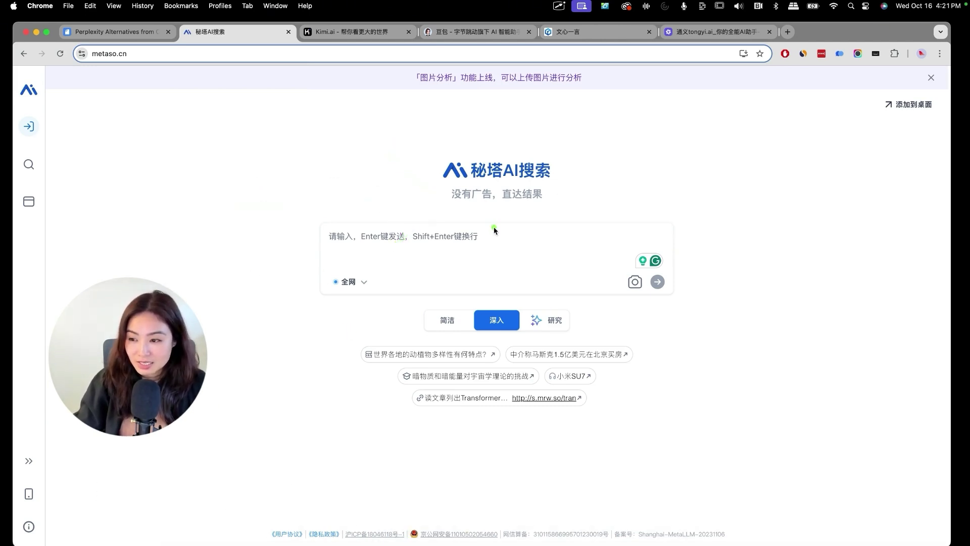
left_click(351, 282)
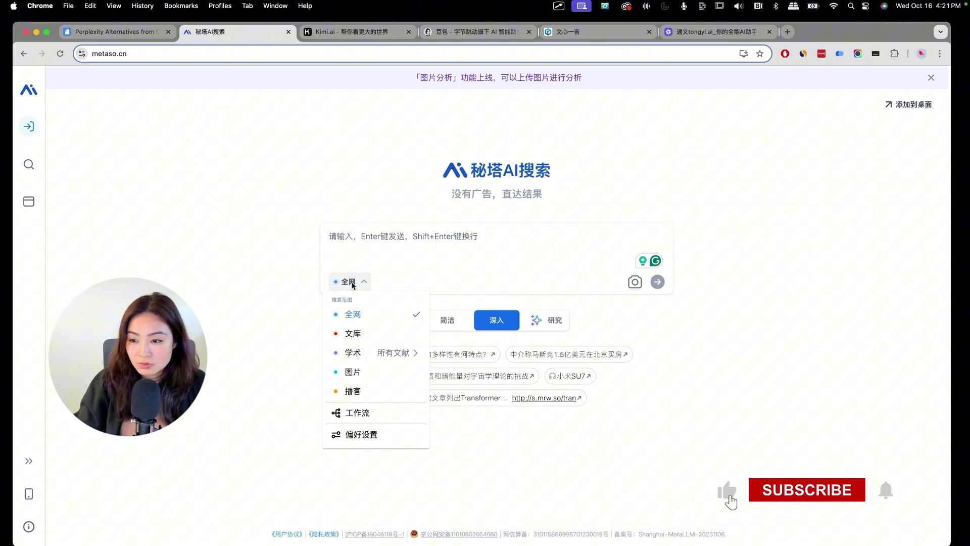
left_click(352, 283)
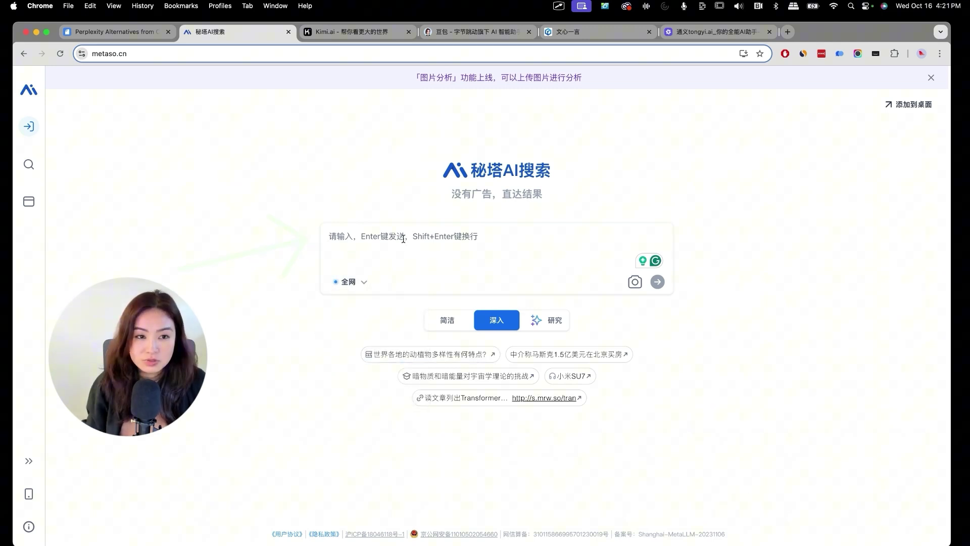
type("Please share market size data for the electric car industry")
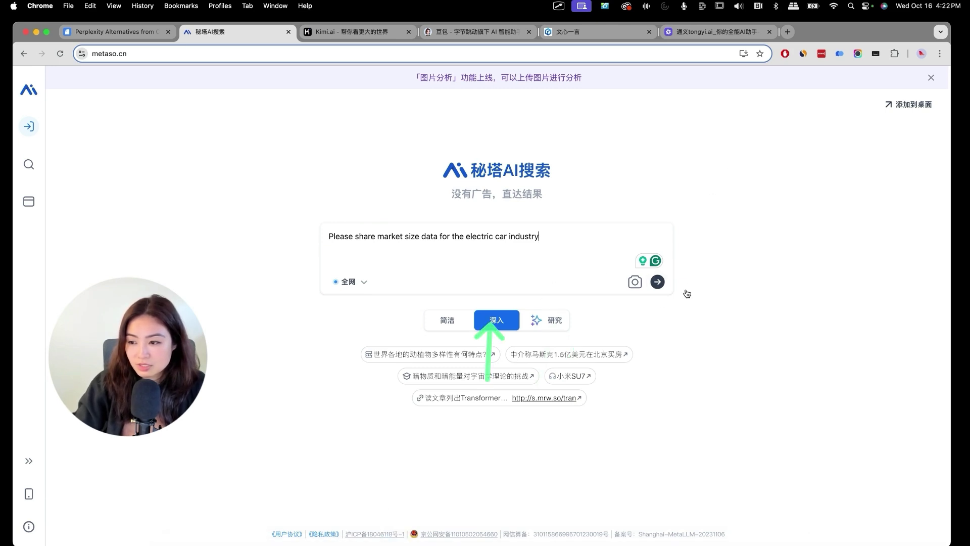
left_click(658, 284)
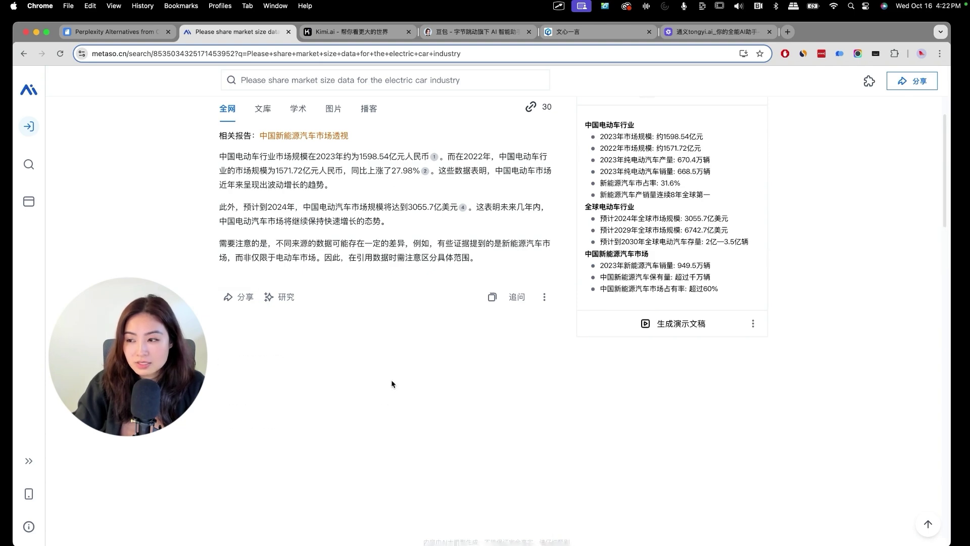
Show the answer as a 脑图 mind map and page through its slideshow to the thank-you slide
scroll(391, 380, "up", 2)
left_click(620, 151)
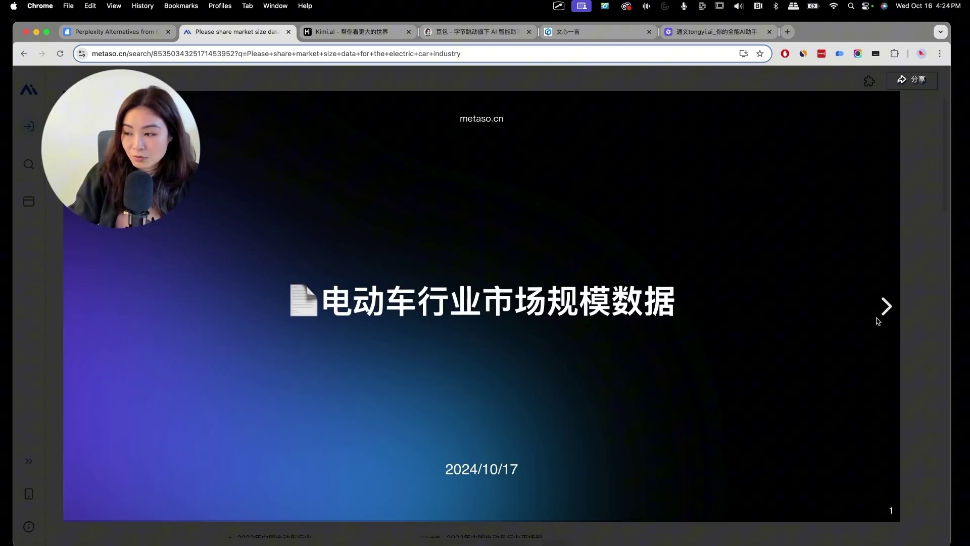
left_click(886, 307)
left_click(885, 310)
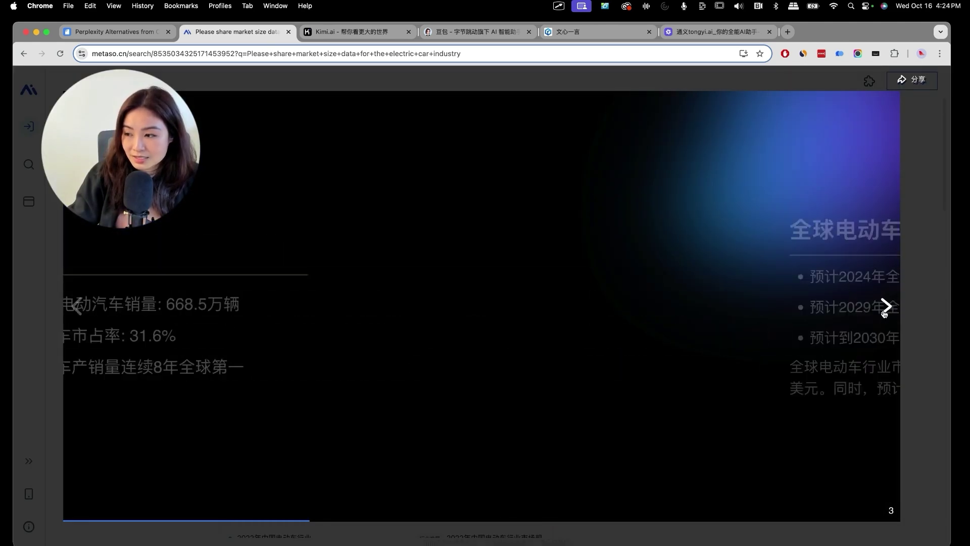
left_click(885, 308)
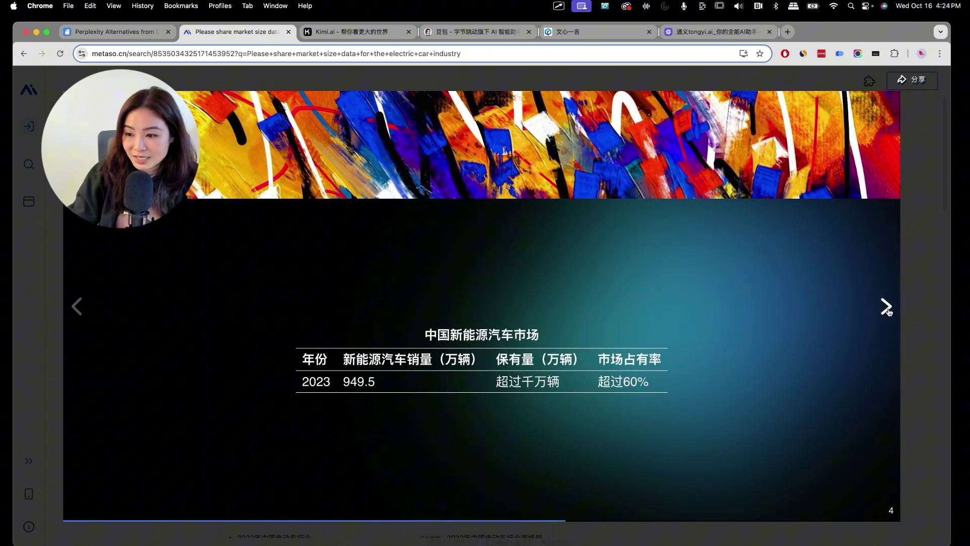
left_click(887, 307)
left_click(887, 306)
scroll(486, 304, "down", 5)
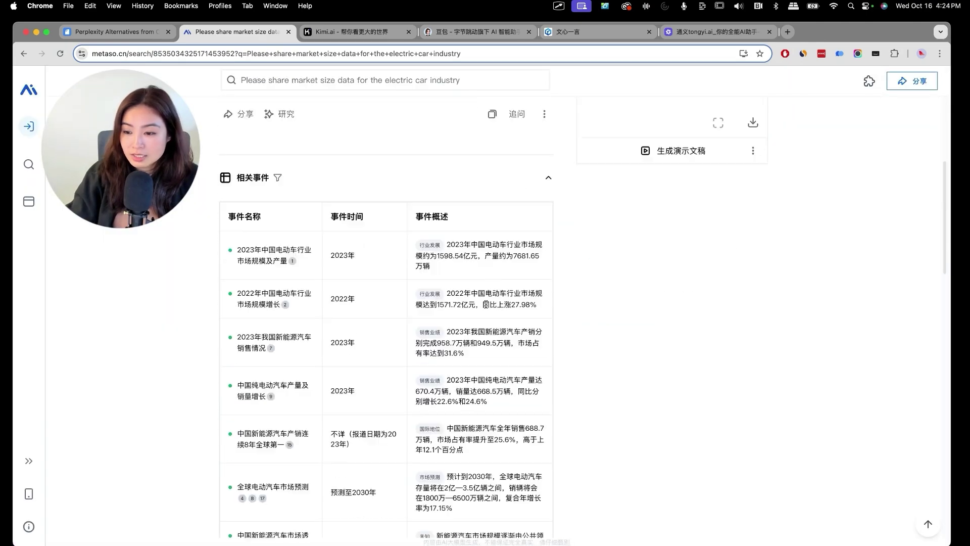
scroll(486, 303, "up", 5)
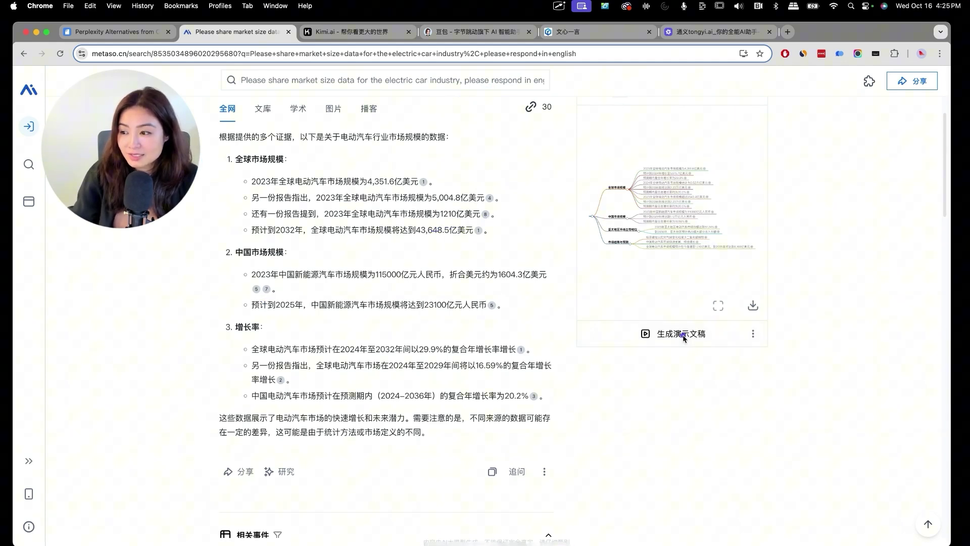
Look at the presentation template styles, then switch the search to 文库 library results
left_click(753, 333)
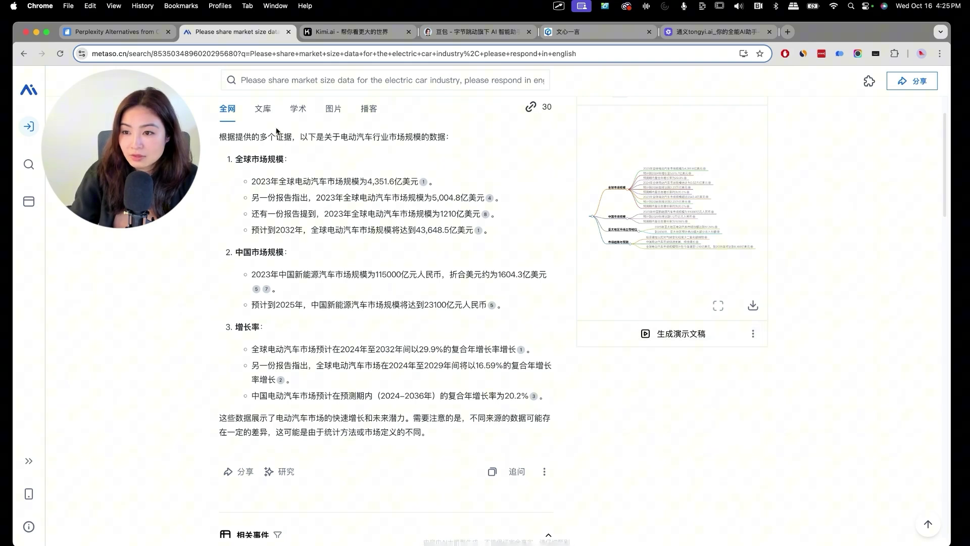
left_click(265, 108)
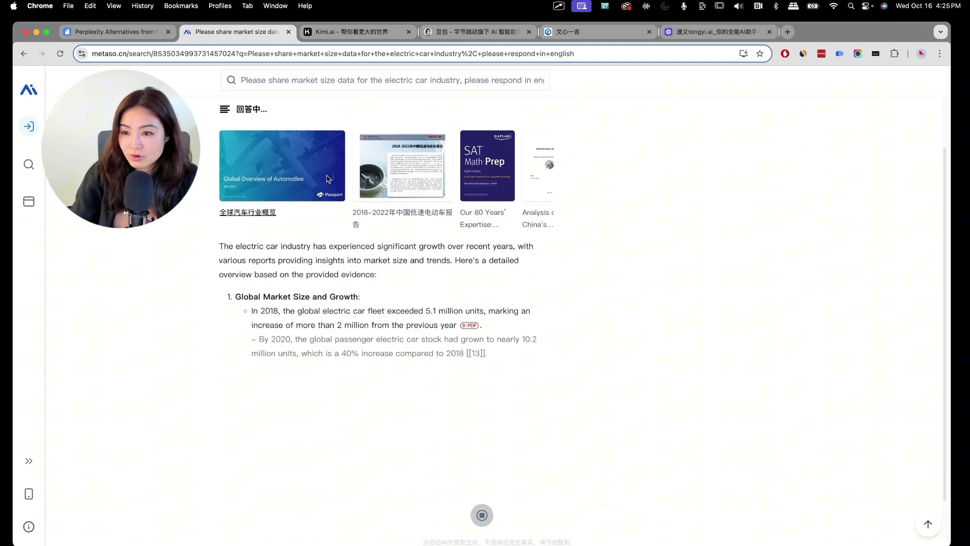
scroll(379, 242, "down", 2)
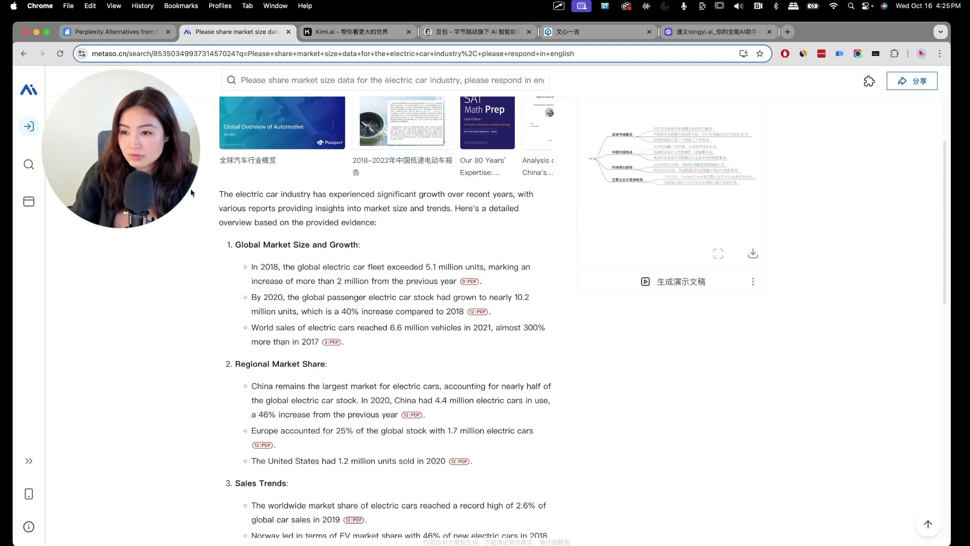
scroll(190, 298, "down", 2)
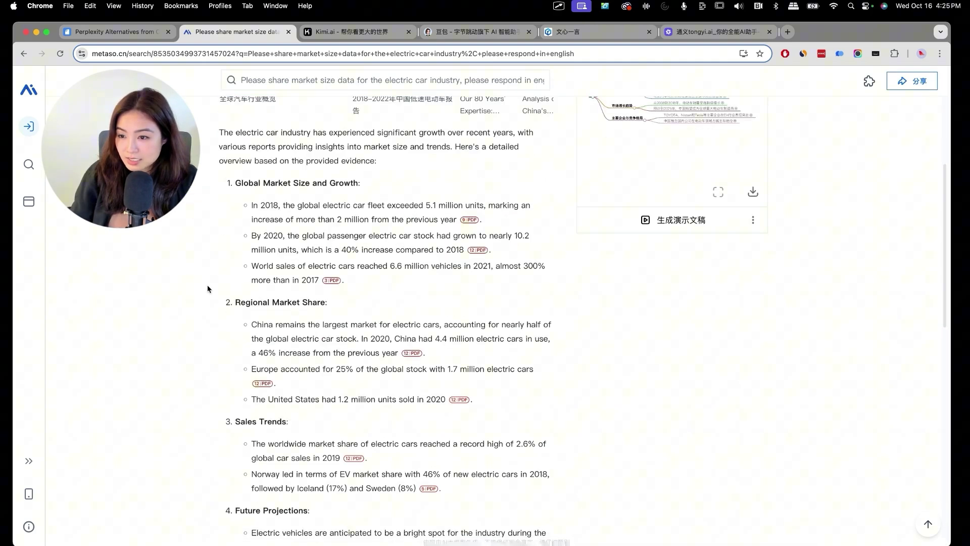
Open and skim the PDF source behind citation 3, then close it
left_click(331, 281)
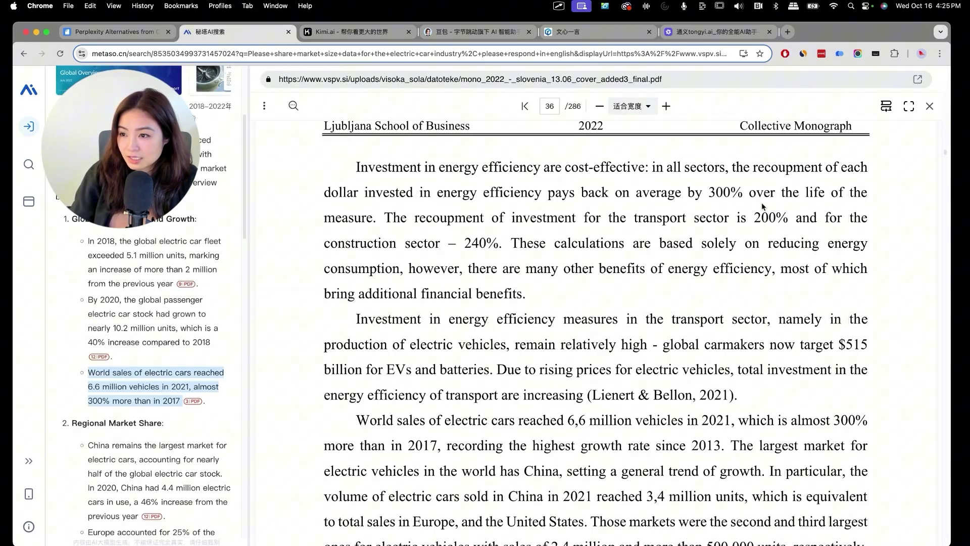
scroll(431, 243, "down", 10)
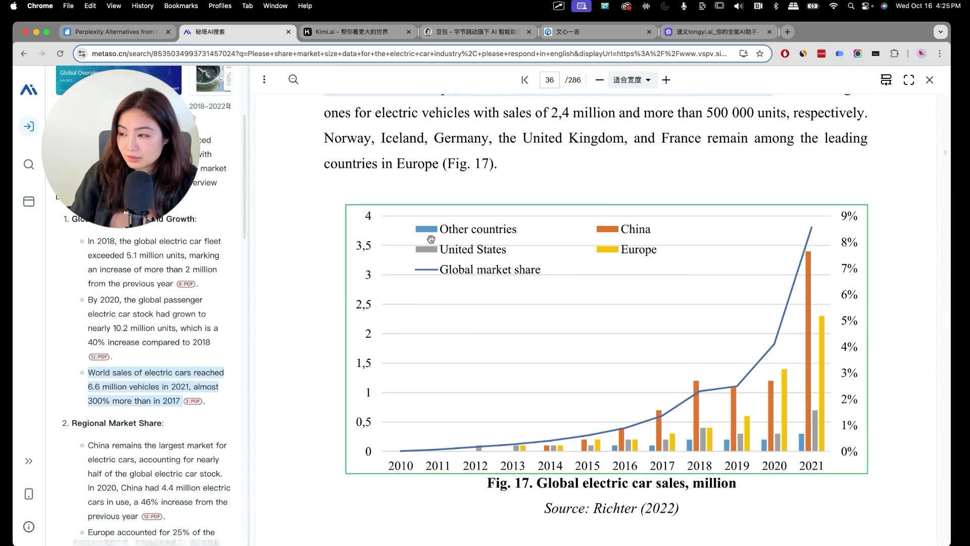
scroll(431, 239, "up", 5)
left_click(929, 80)
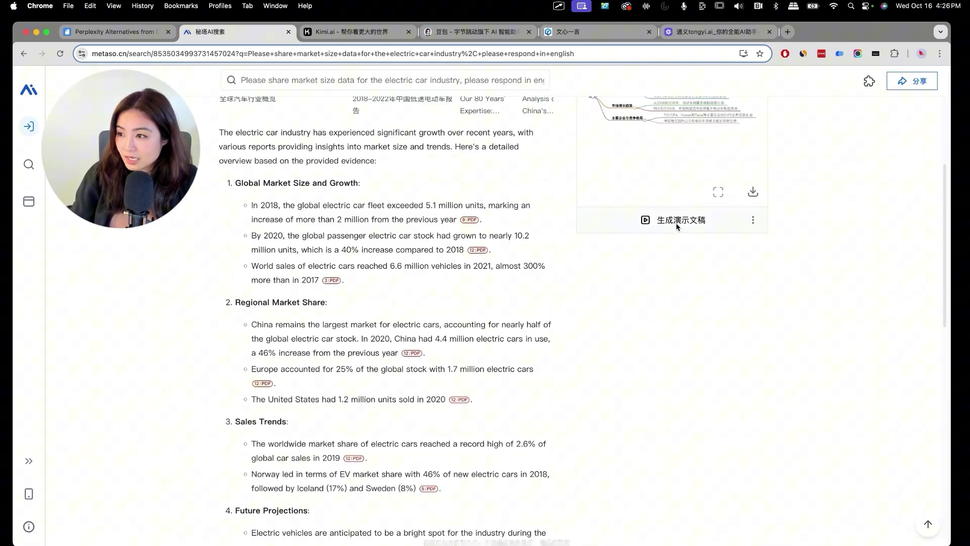
scroll(682, 226, "up", 4)
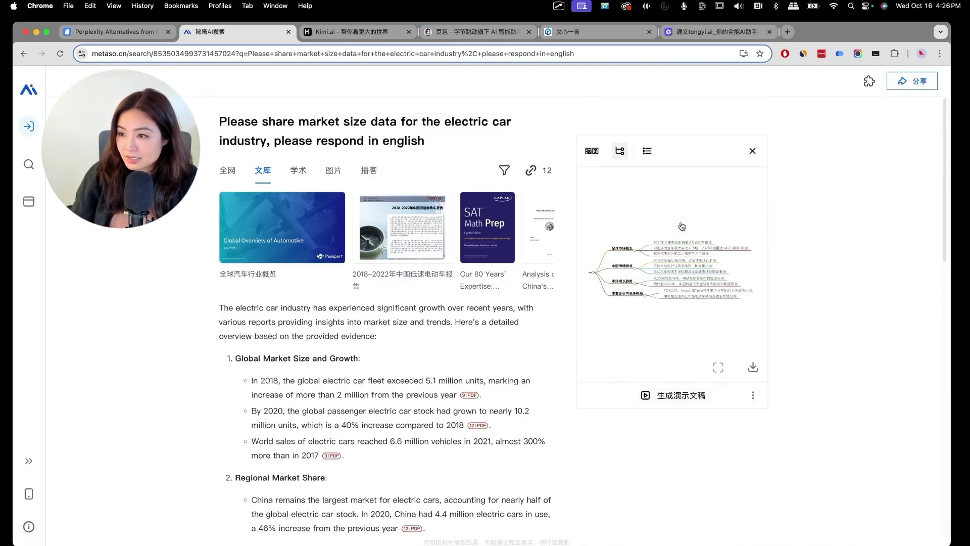
Generate a presentation and advance to the competitive landscape slide
left_click(693, 397)
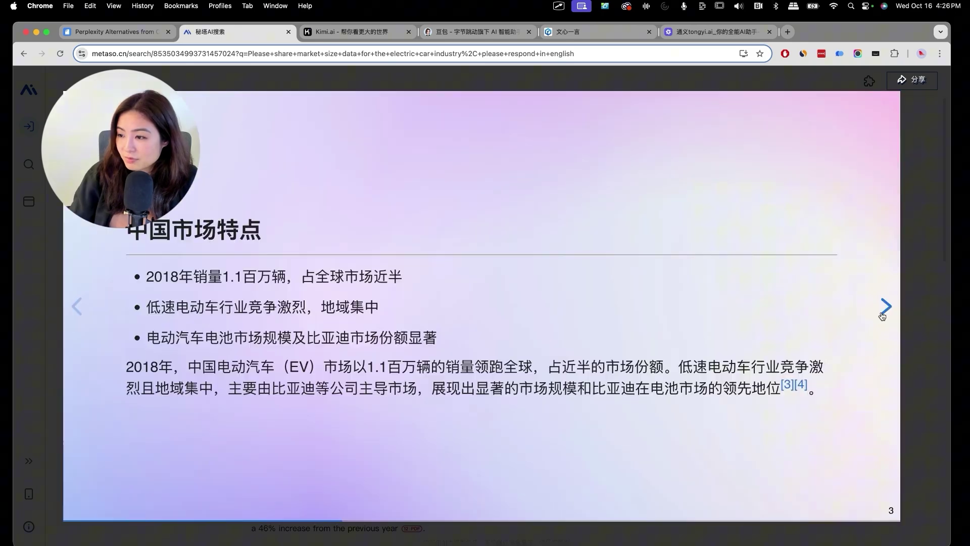
left_click(884, 307)
left_click(883, 309)
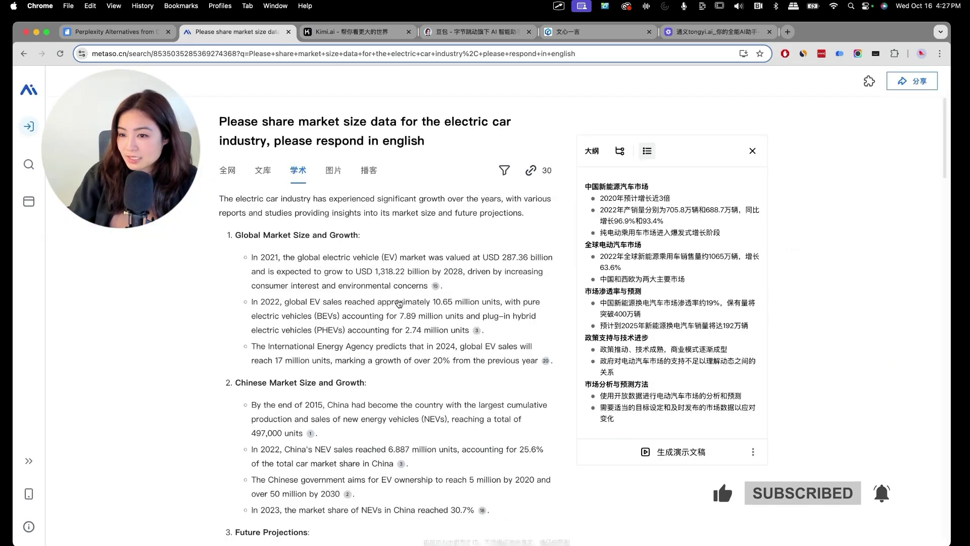
Browse the academic, image and podcast results, then return to the 全网 answer
scroll(360, 363, "down", 20)
scroll(360, 364, "down", 5)
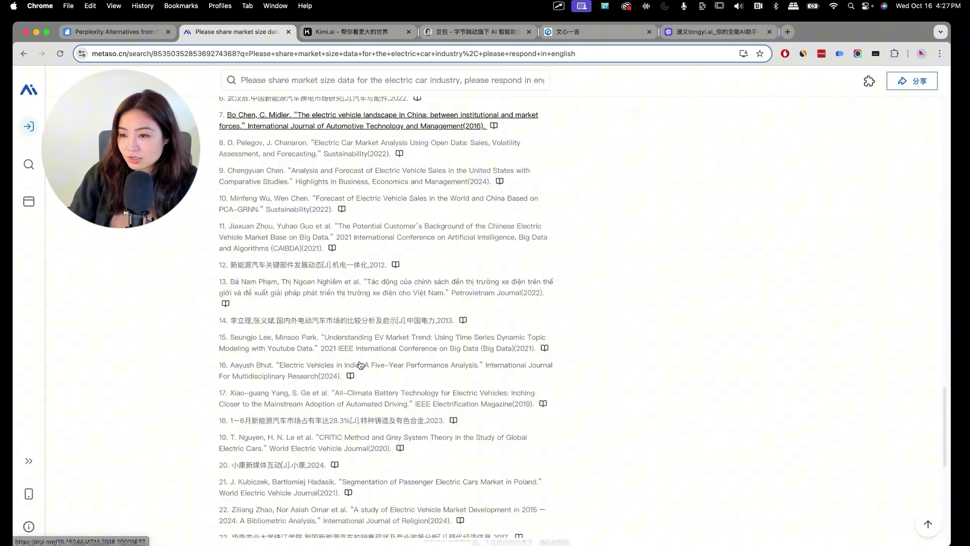
scroll(361, 364, "up", 20)
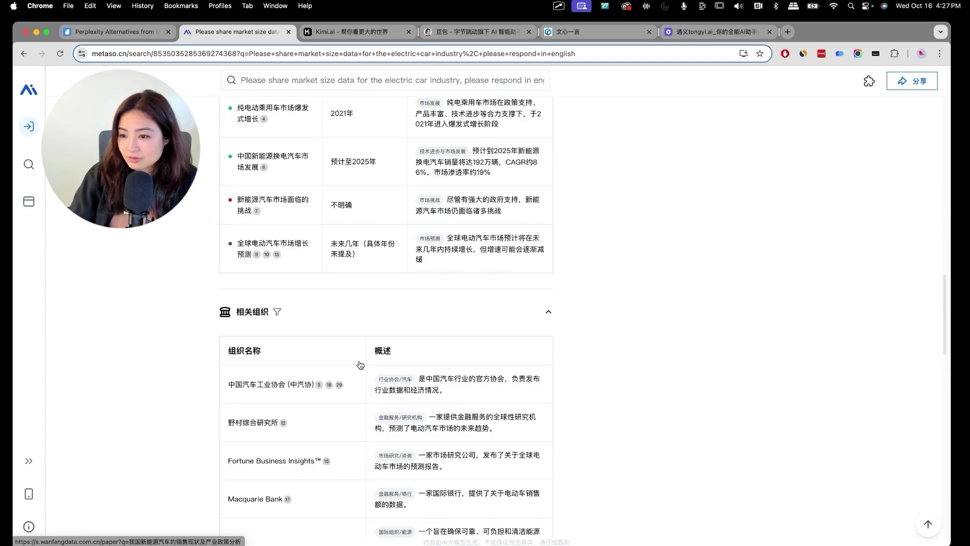
left_click(334, 171)
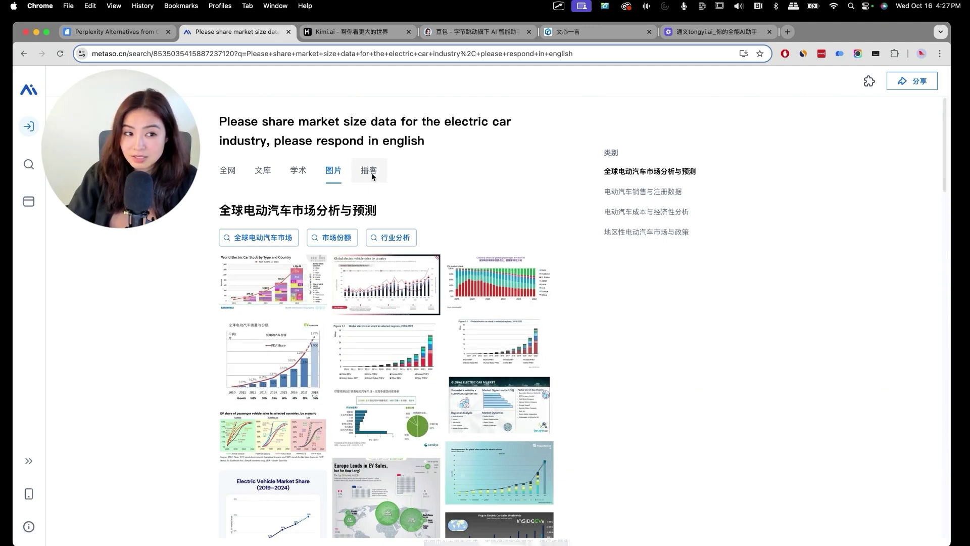
left_click(372, 177)
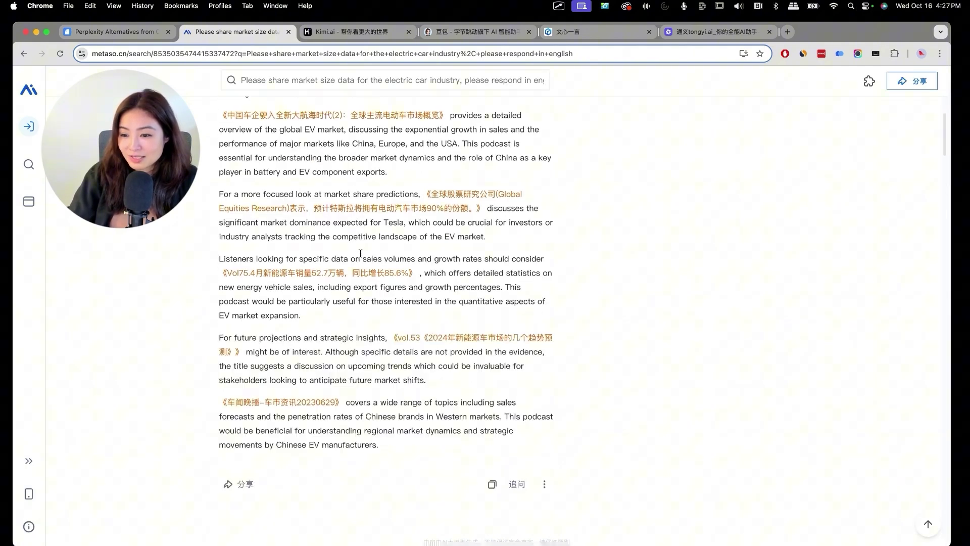
left_click(223, 172)
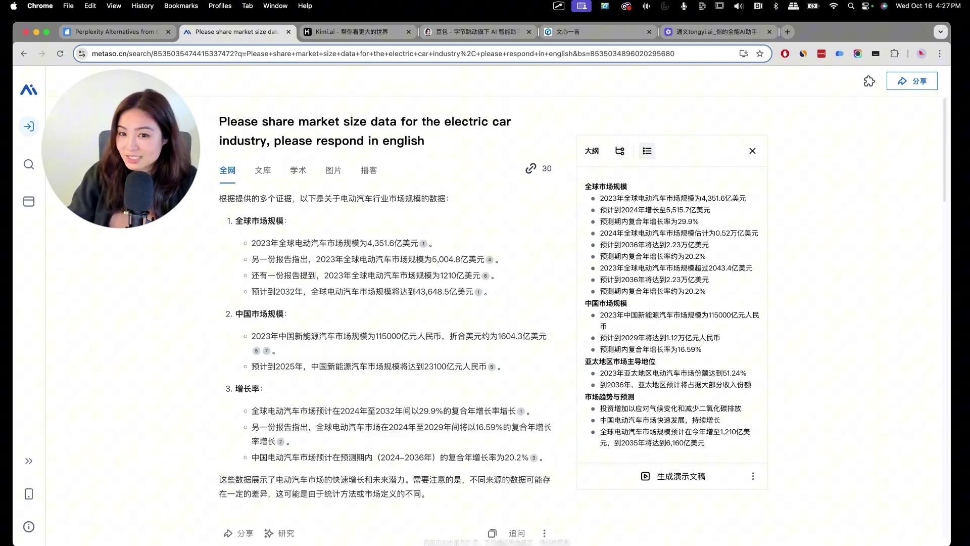
Go back to the English-query results and show its 文库 library results
key("super+bracketleft")
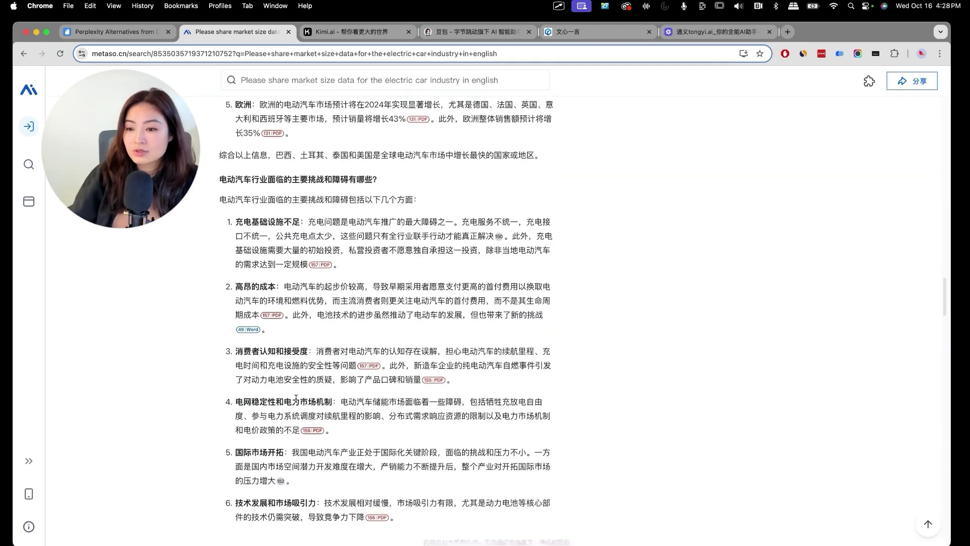
scroll(296, 398, "down", 5)
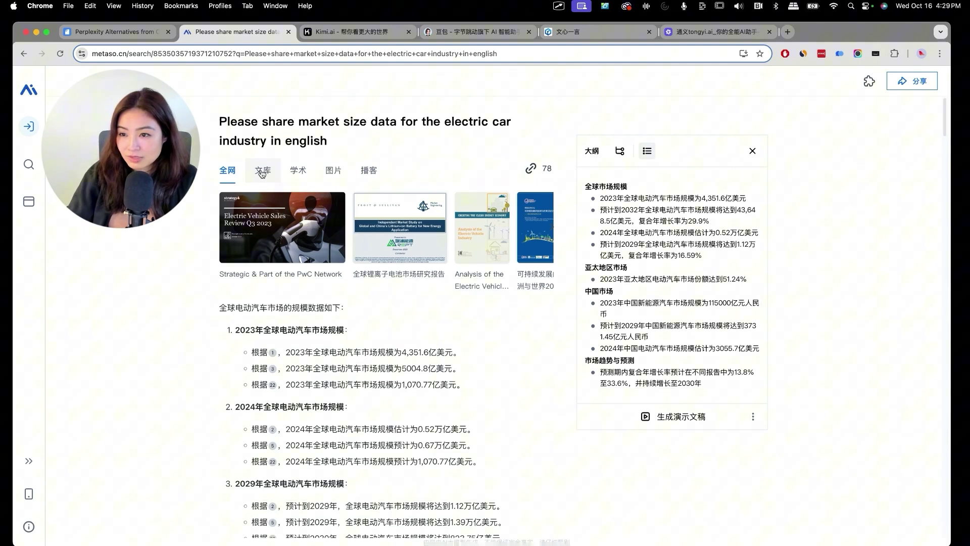
left_click(262, 172)
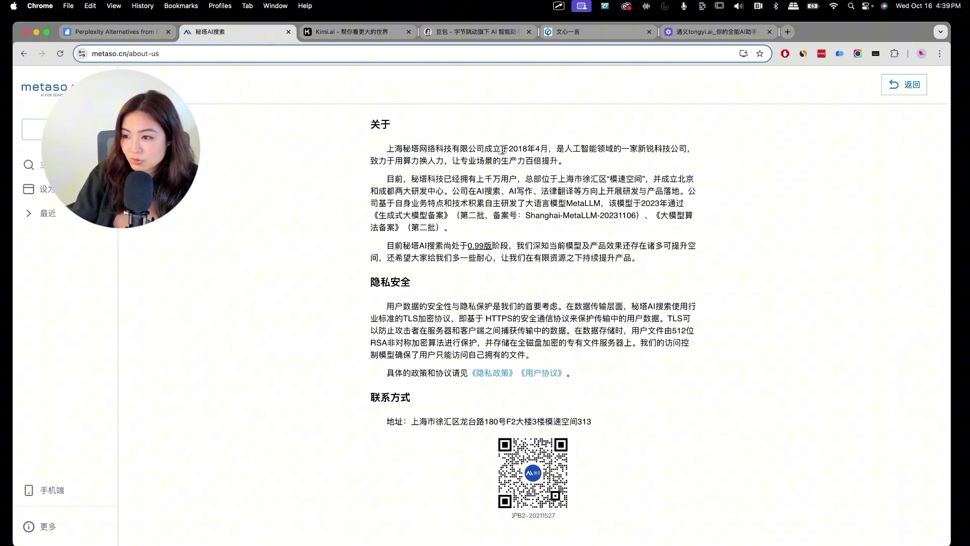
Highlight the About page lines on MetaLLM, its filing number and product improvement
left_click_drag(485, 203, 575, 204)
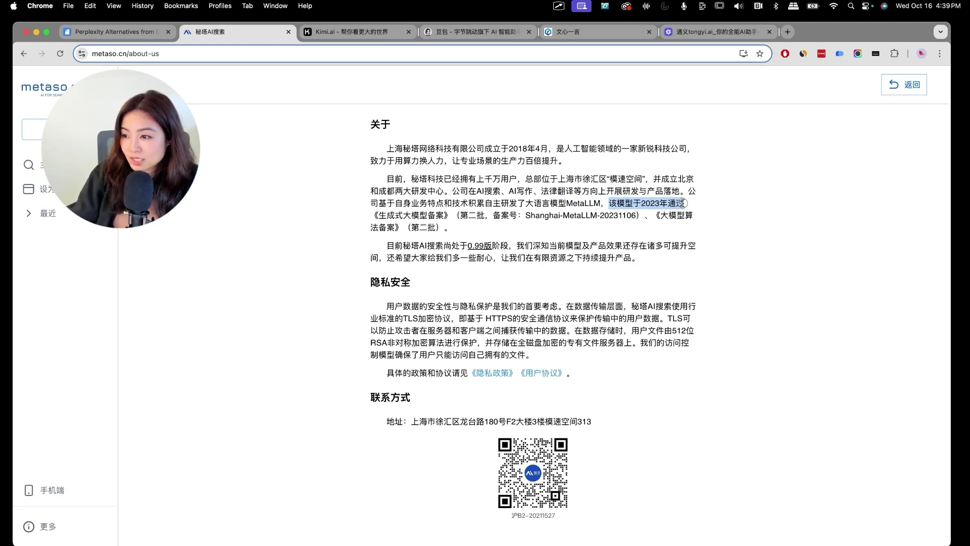
left_click_drag(635, 215, 388, 203)
left_click(458, 247)
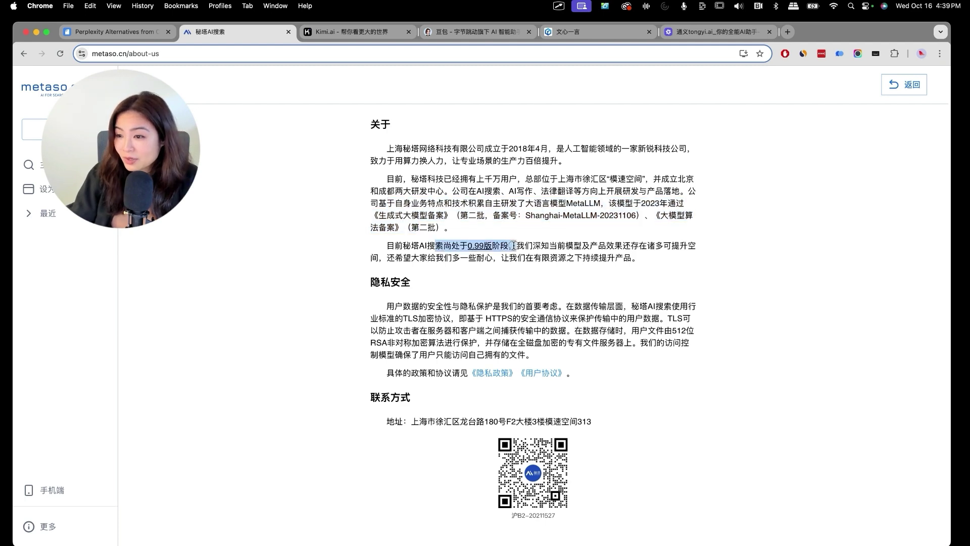
left_click_drag(504, 246, 641, 246)
left_click_drag(410, 258, 638, 258)
Return to the Metaso homepage and clear the search box
key("super+bracketleft")
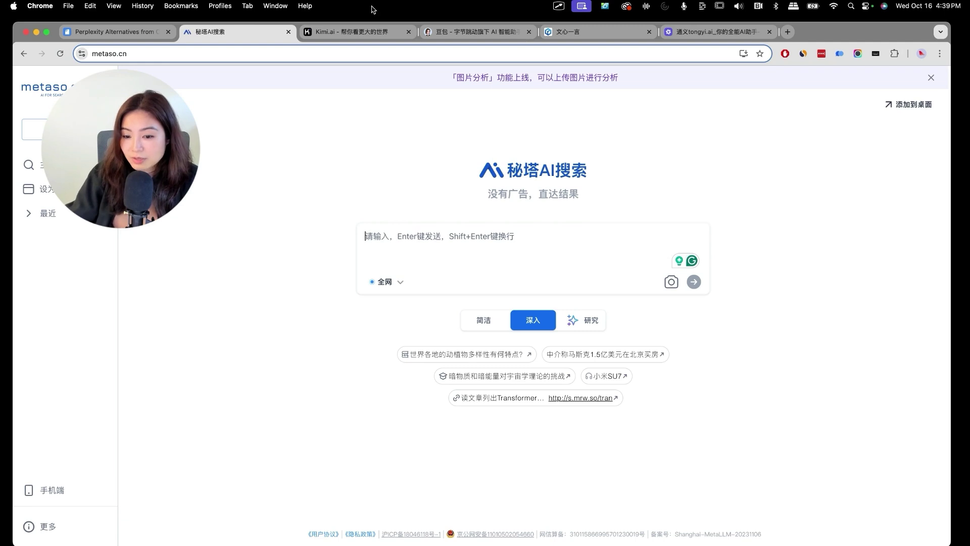
key("super+a")
left_click(481, 238)
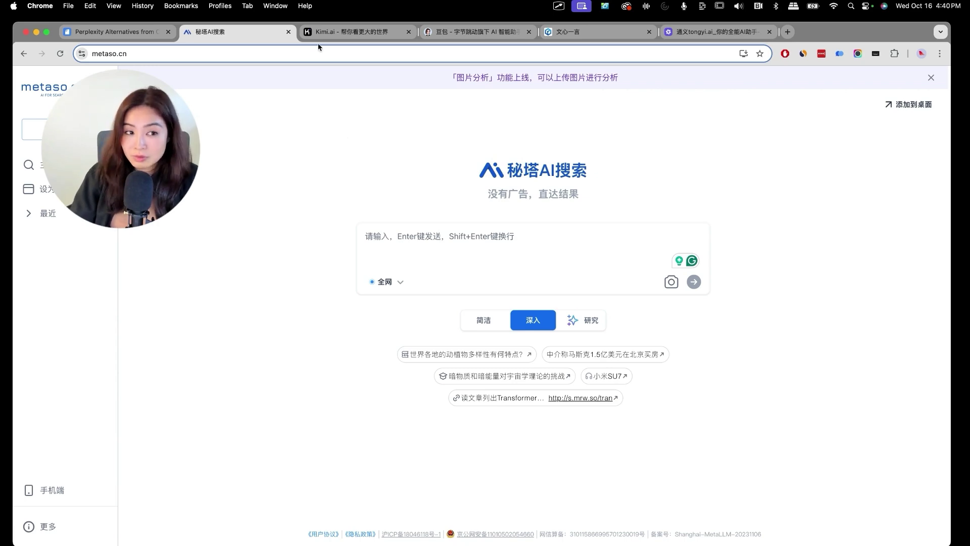
Send Kimi the EV market-size prompt with ', please respond' inserted after 'industry'
left_click(332, 34)
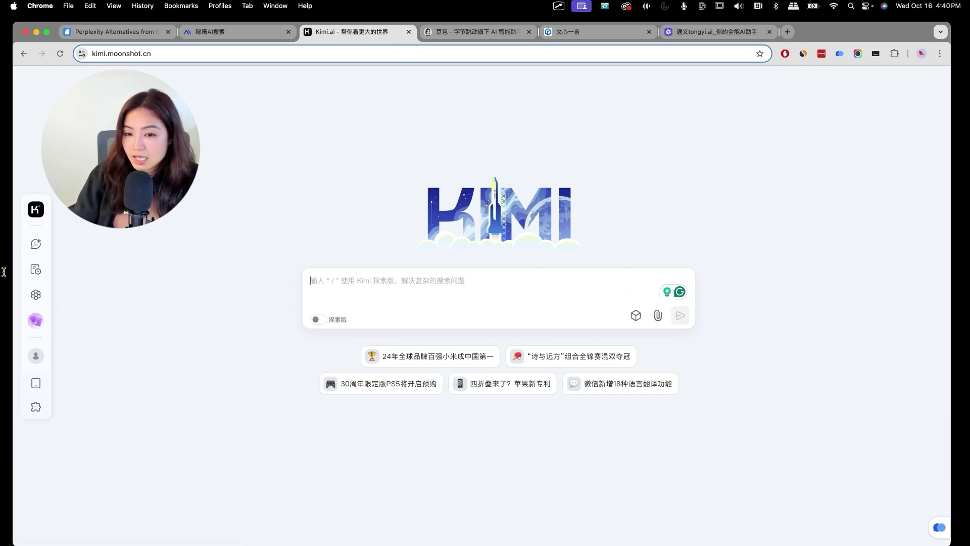
type("Please share market size data for the electric car industry in english")
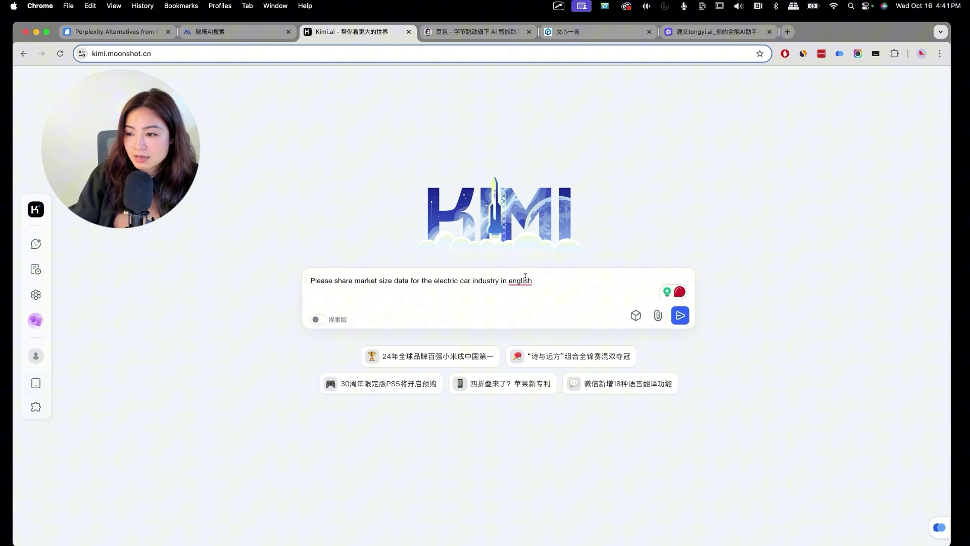
key("alt+Left")
key("alt+Left")
key("Left")
type(",")
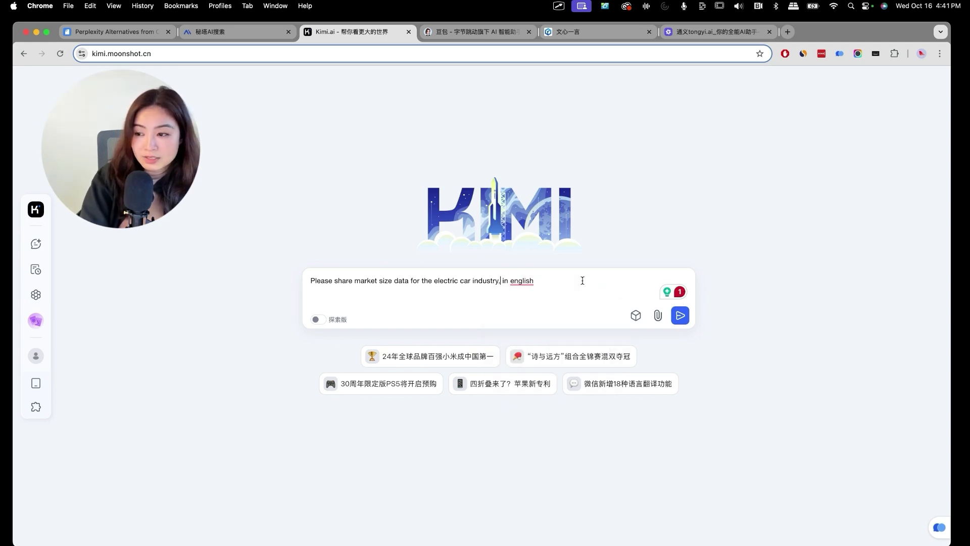
type(" please respond")
key("Return")
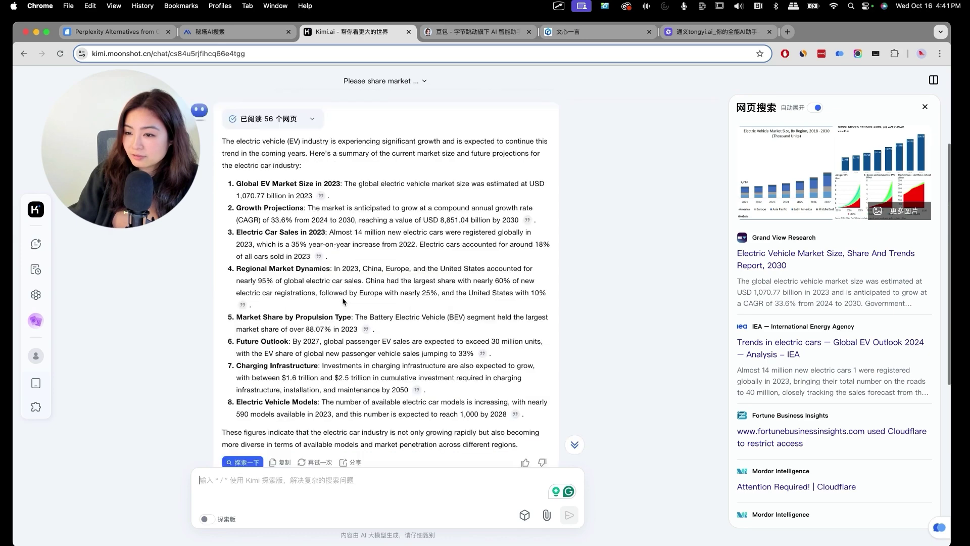
Open the cited source behind Kimi's USD 8,851.04 billion 2030 projection
scroll(321, 324, "up", 3)
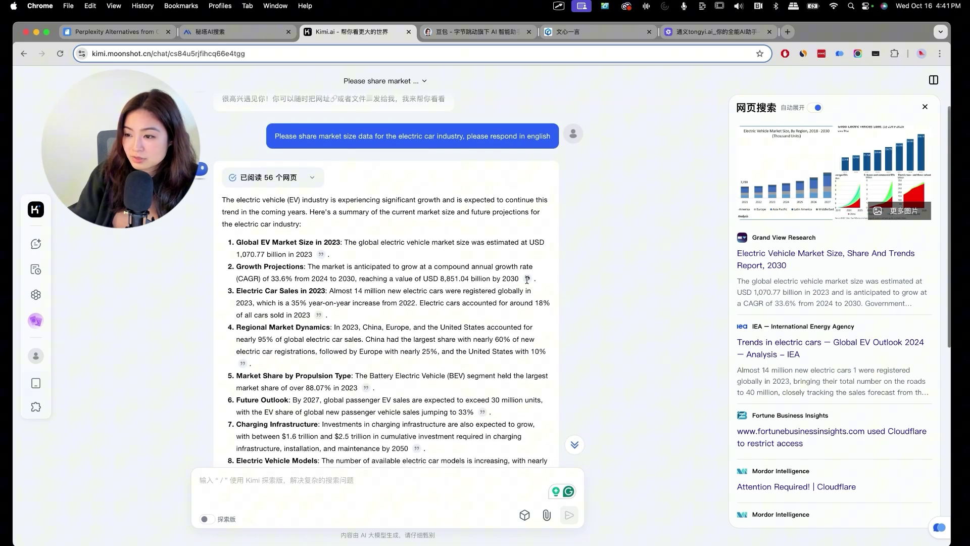
left_click(527, 280)
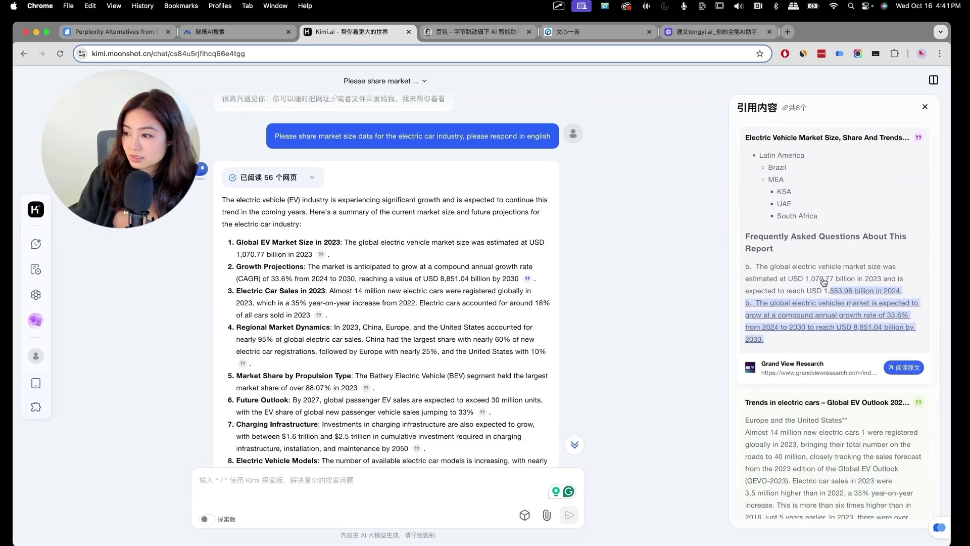
scroll(824, 281, "up", 2)
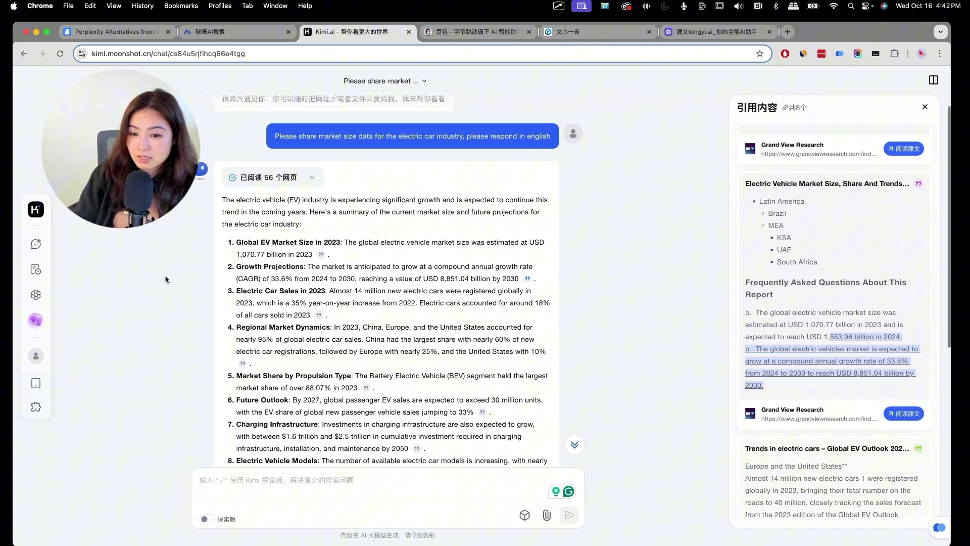
Browse the Kimi+ assistant categories back to 官方推荐, then start a new empty chat
scroll(558, 321, "up", 1)
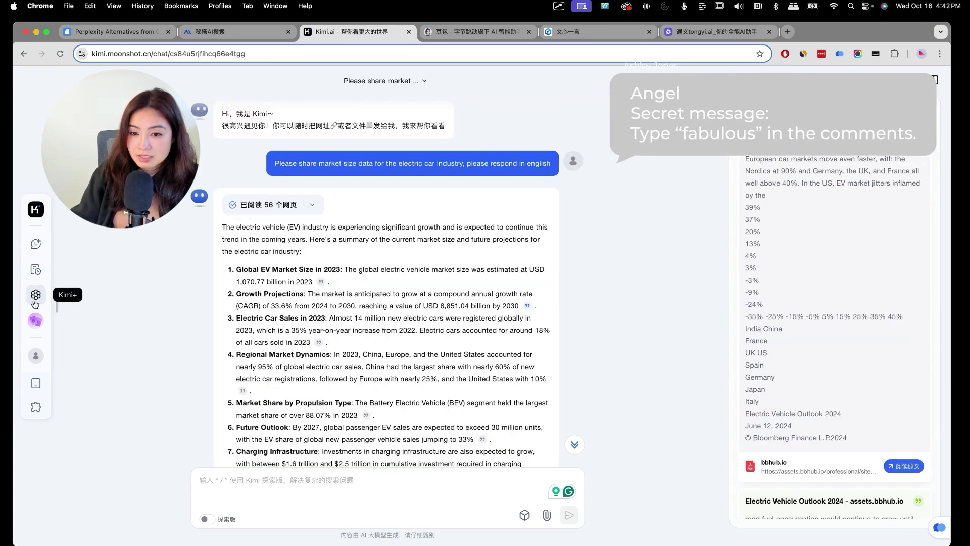
left_click(36, 298)
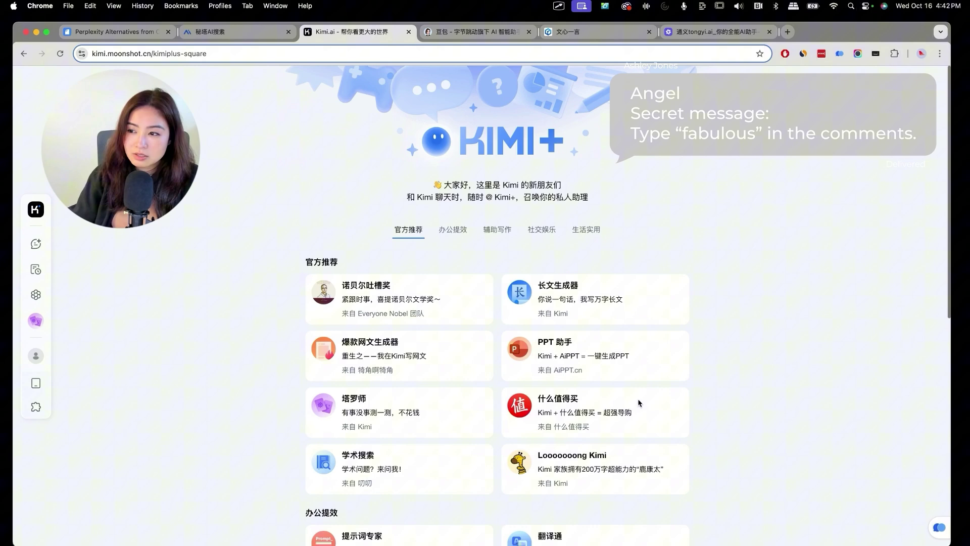
scroll(466, 338, "down", 5)
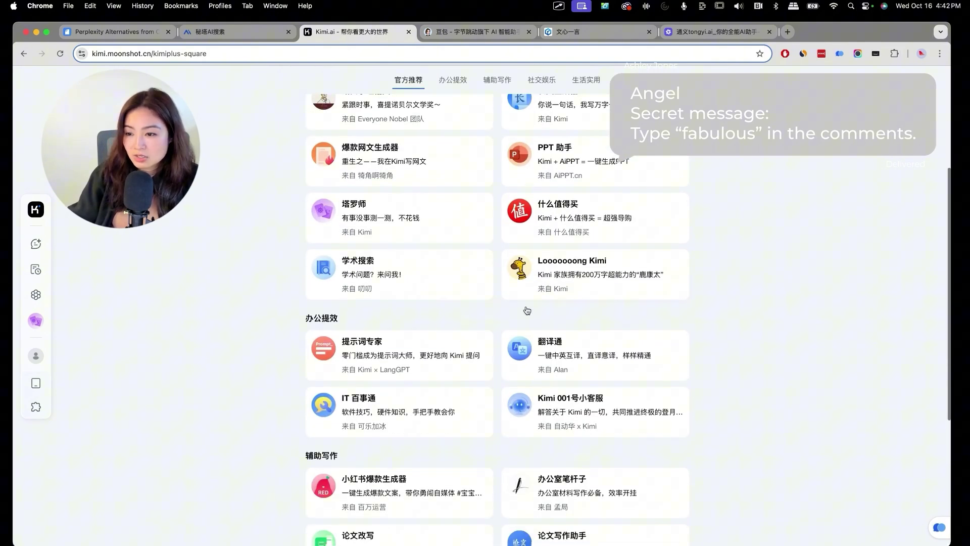
scroll(527, 311, "down", 6)
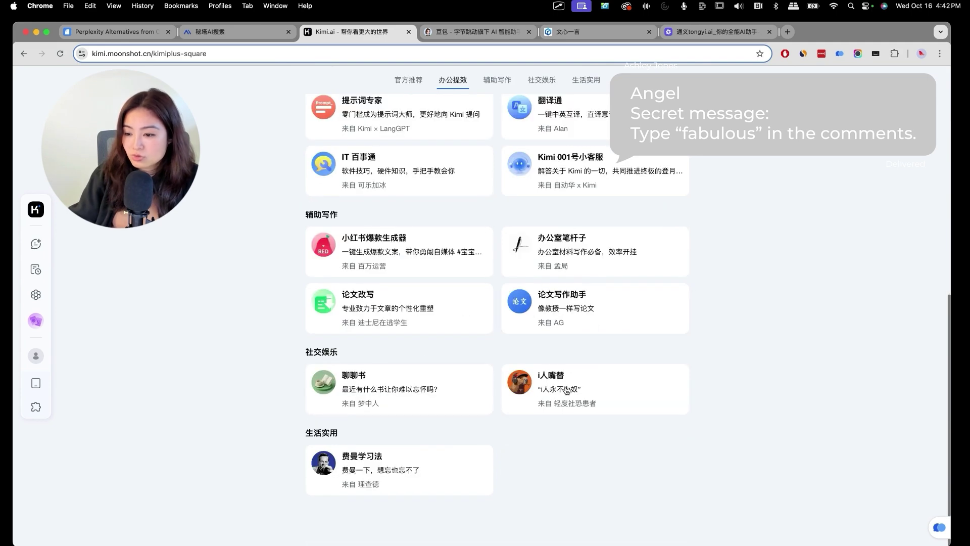
scroll(566, 390, "up", 5)
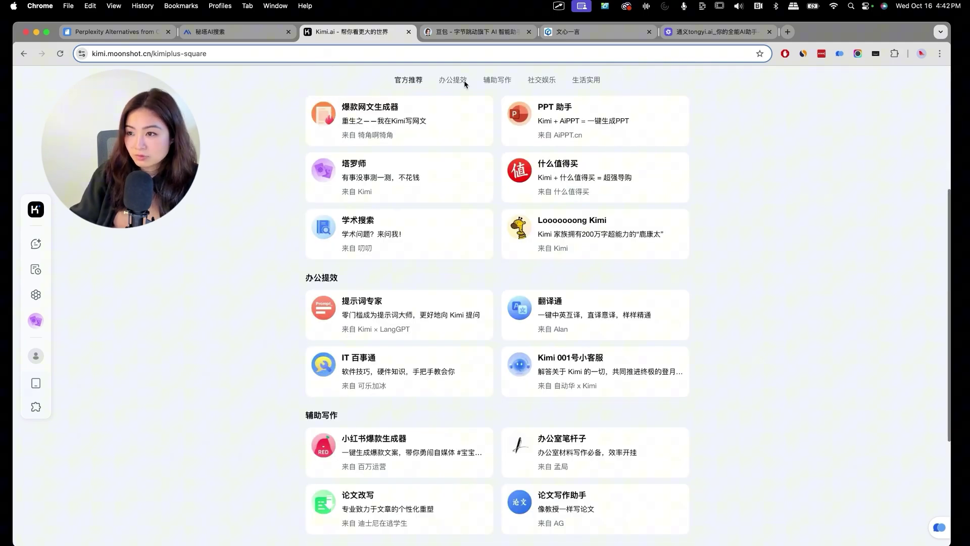
left_click(497, 80)
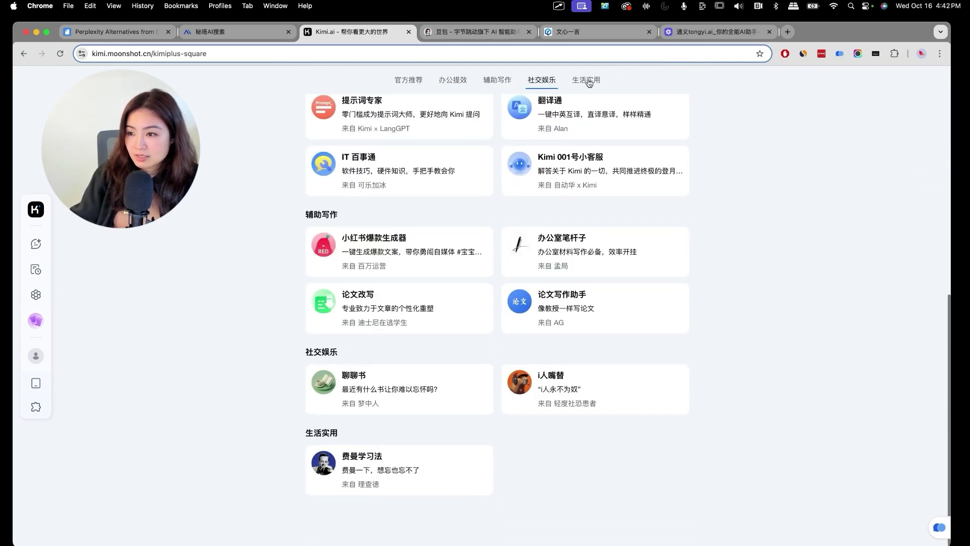
left_click(407, 79)
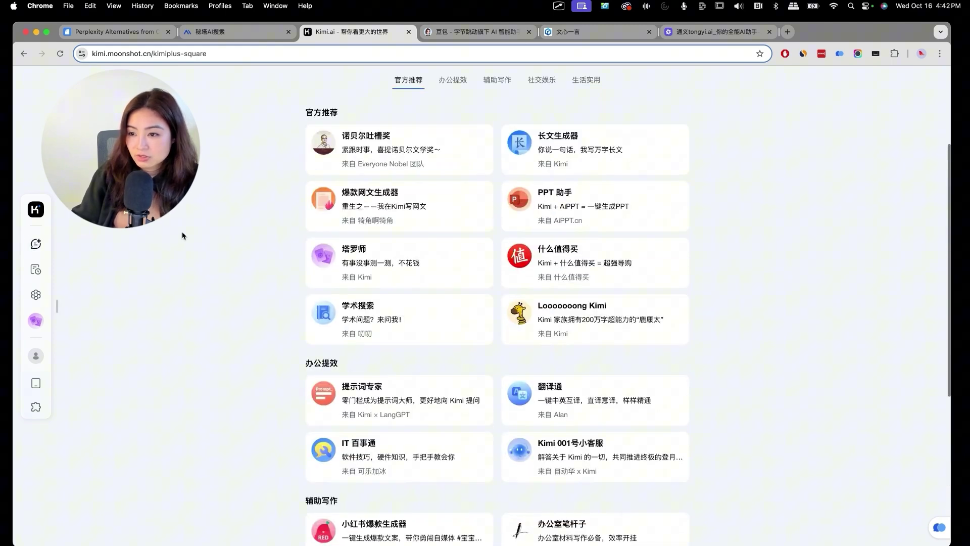
key("super+k")
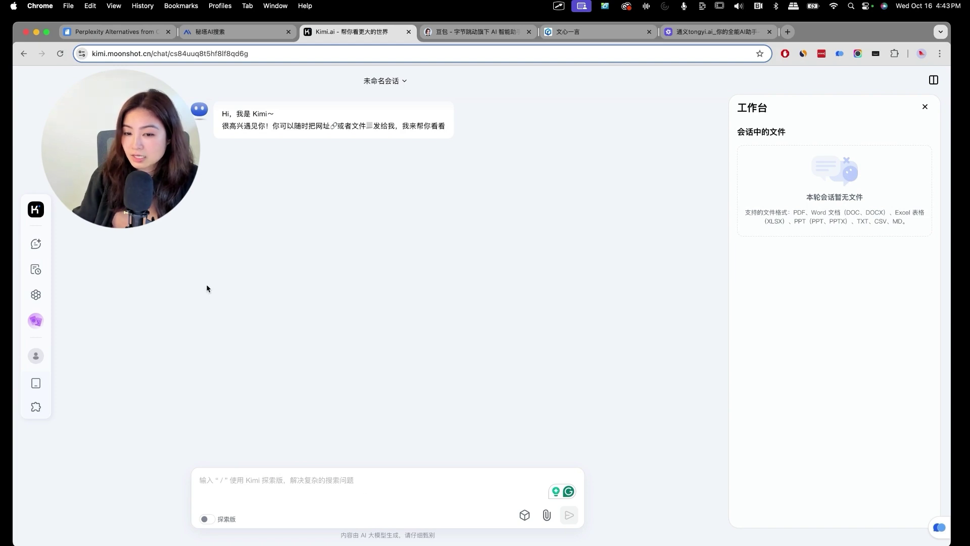
Send Kimi the EV market-size prompt with 探索版 on, review the answer, then go to Doubao
left_click(217, 519)
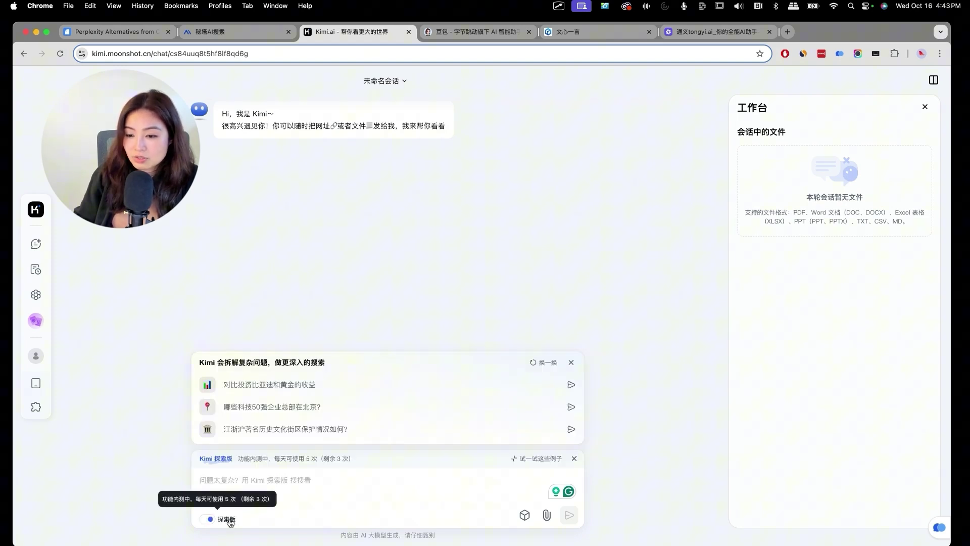
left_click(251, 489)
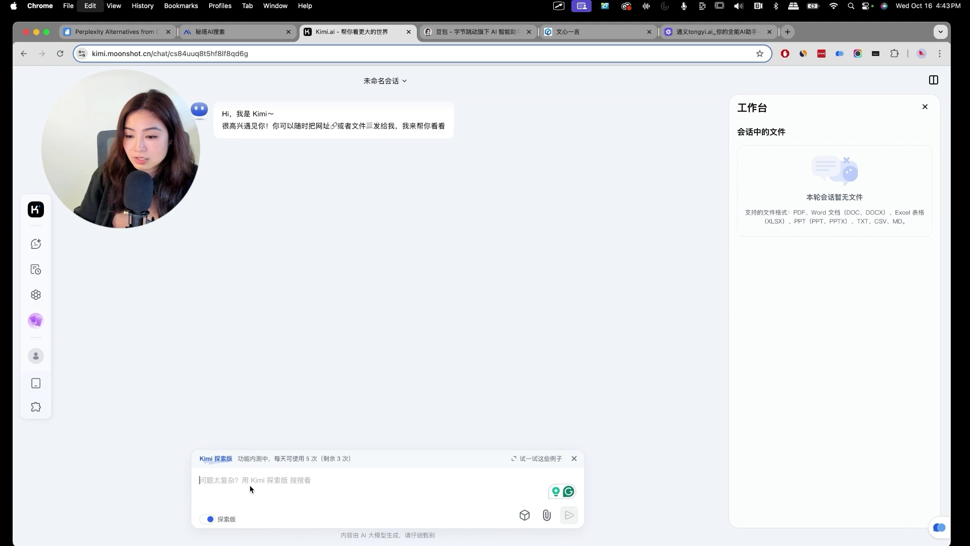
type("Please share market size data for the electric car industry, please respond in english")
key("super+a")
key("super+c")
key("Return")
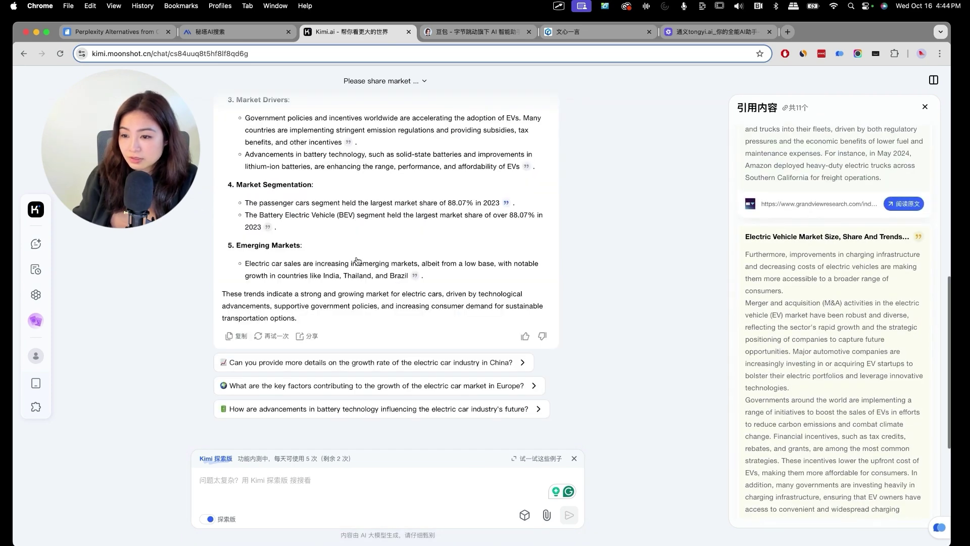
scroll(365, 286, "up", 10)
scroll(365, 285, "down", 10)
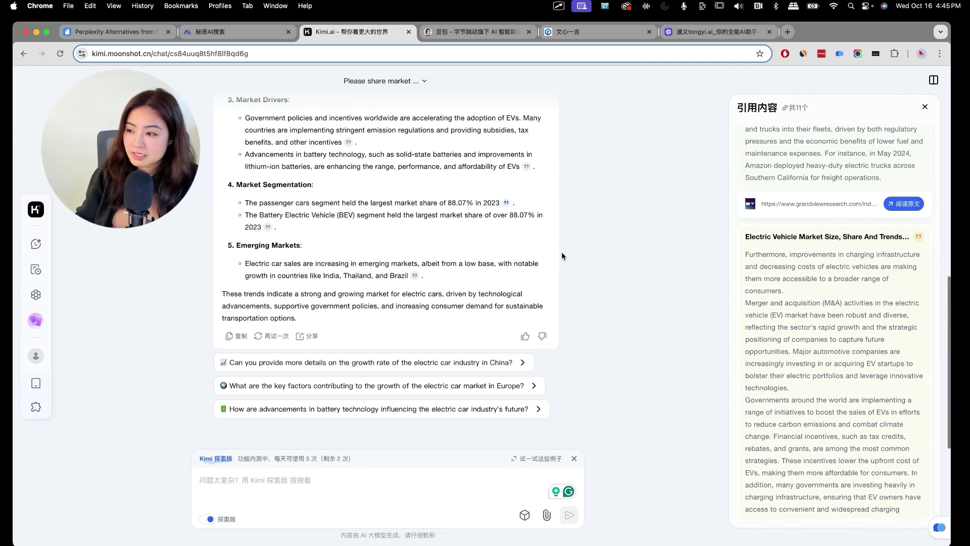
left_click(437, 34)
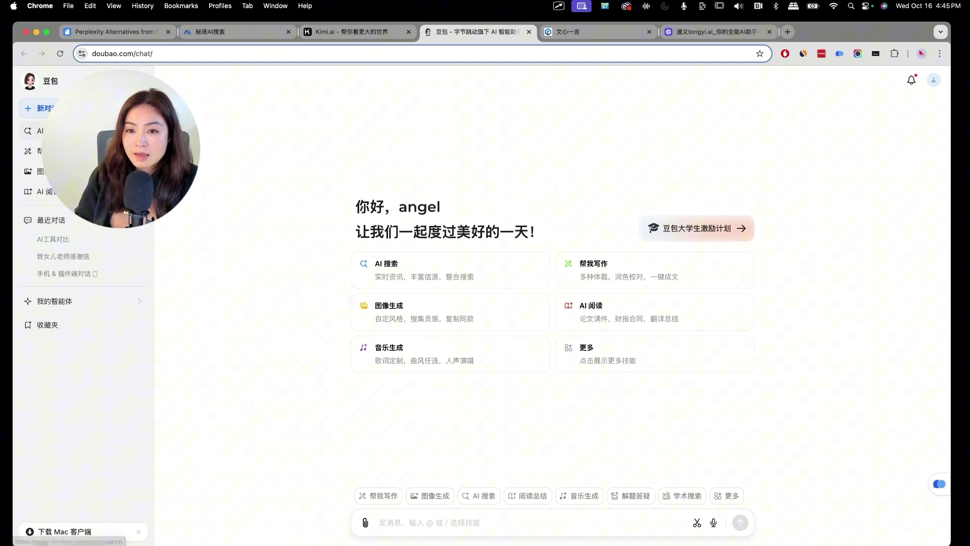
Run the pasted EV market-size prompt as a Doubao AI 搜索 query with 深入搜索 deep search enabled
left_click(40, 131)
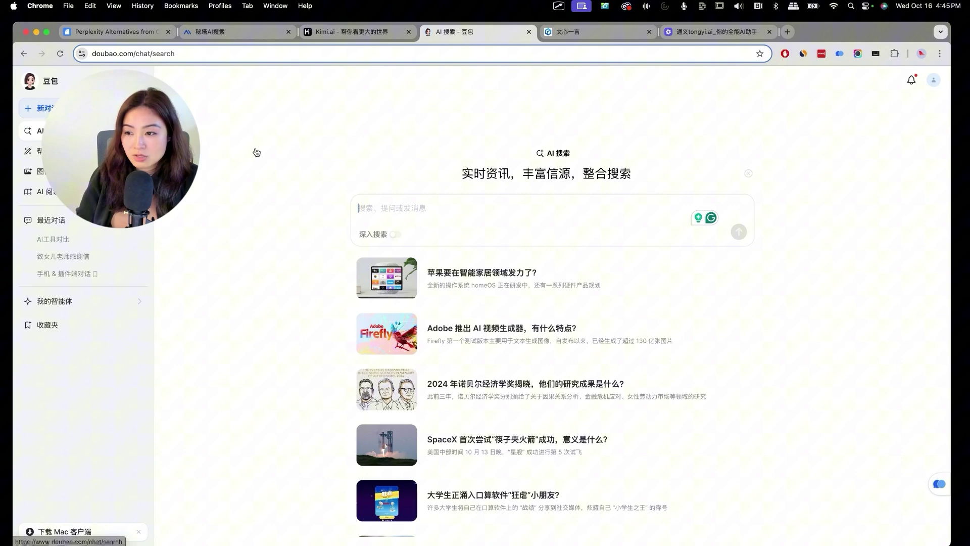
left_click(504, 208)
key("super+v")
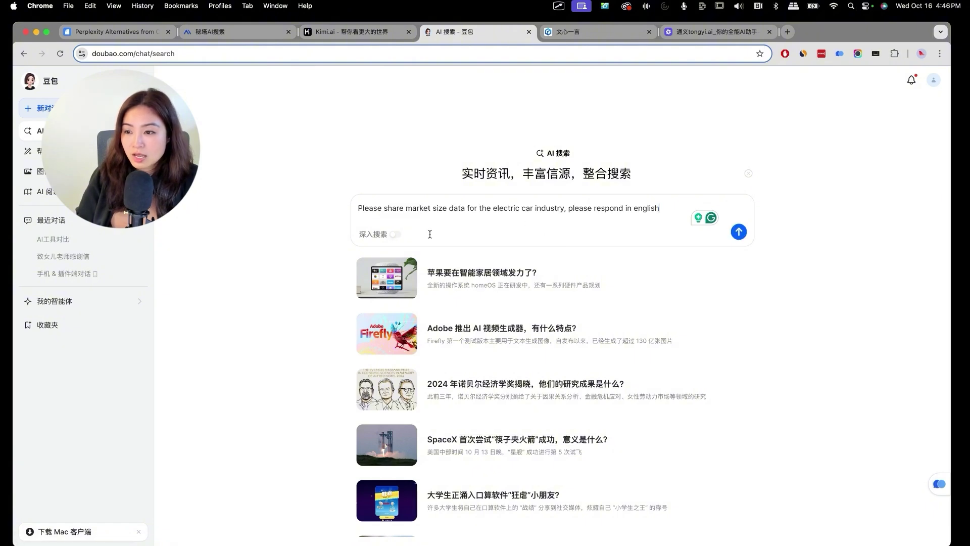
left_click(395, 235)
left_click(739, 232)
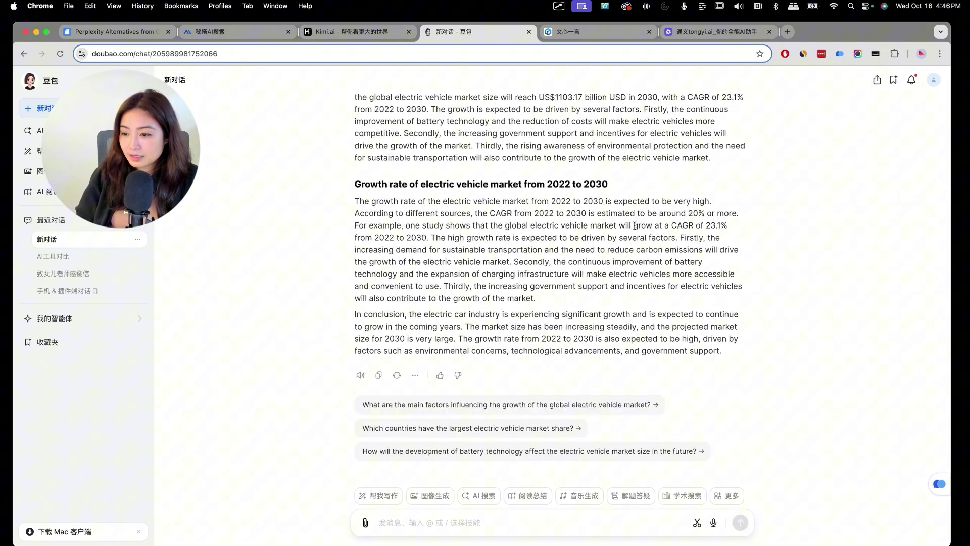
Scroll the Doubao answer and highlight the 330万辆 China sales figure
scroll(635, 225, "up", 5)
scroll(635, 226, "up", 5)
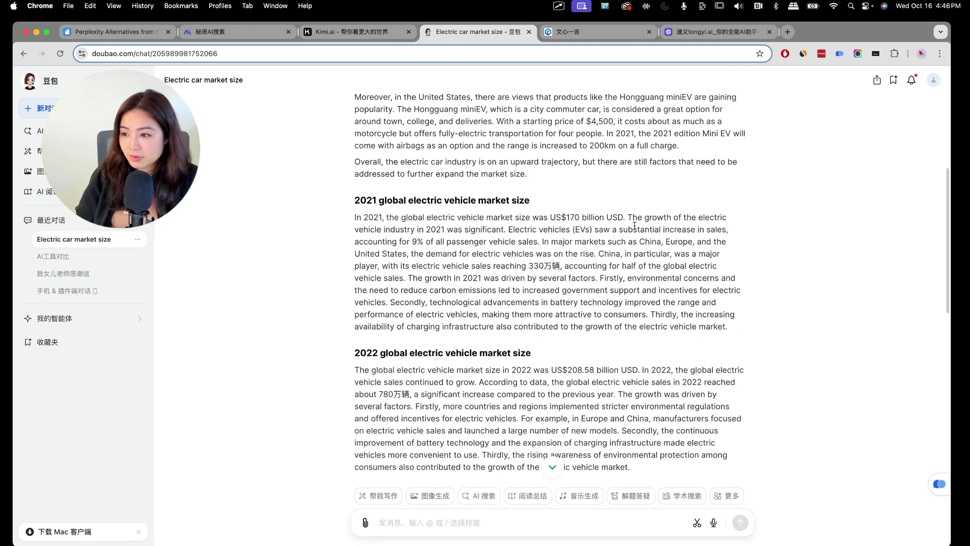
scroll(451, 273, "up", 2)
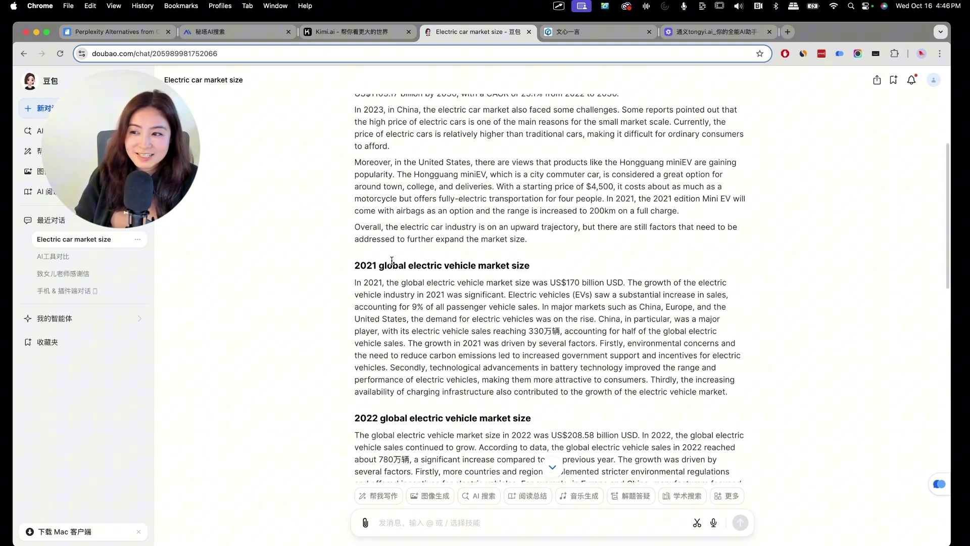
left_click_drag(520, 331, 556, 333)
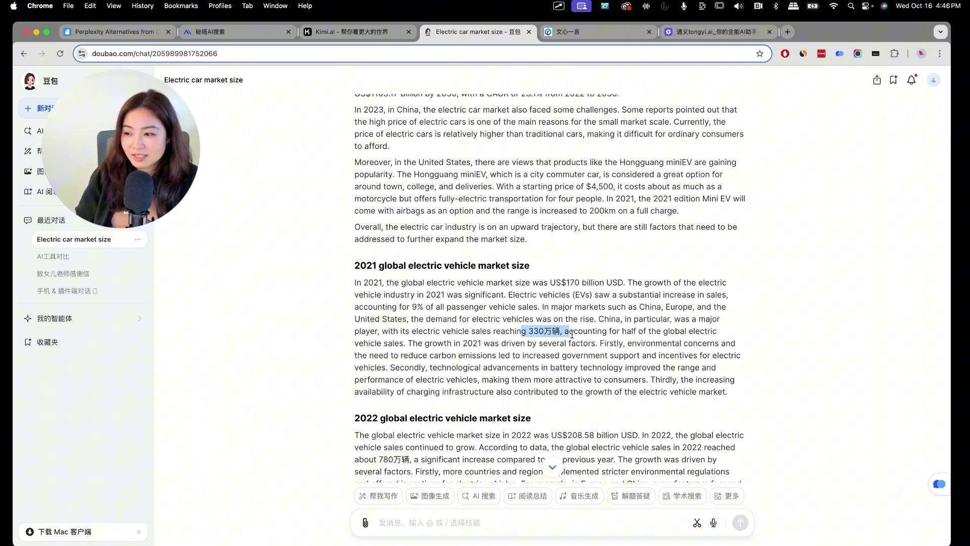
Expand the 基于10个搜索来源 sources panel and browse its source cards
scroll(572, 334, "up", 4)
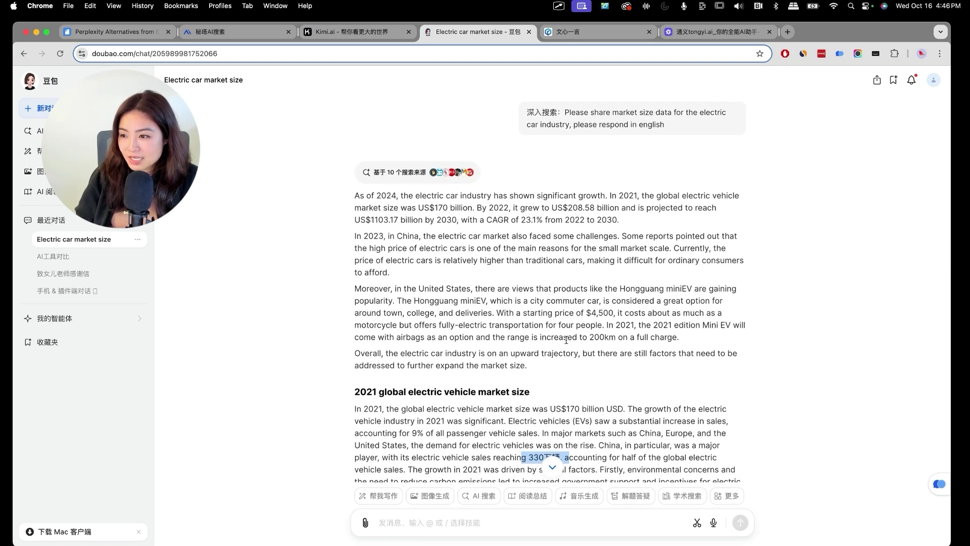
scroll(524, 235, "down", 1)
scroll(556, 232, "up", 1)
left_click_drag(605, 220, 591, 229)
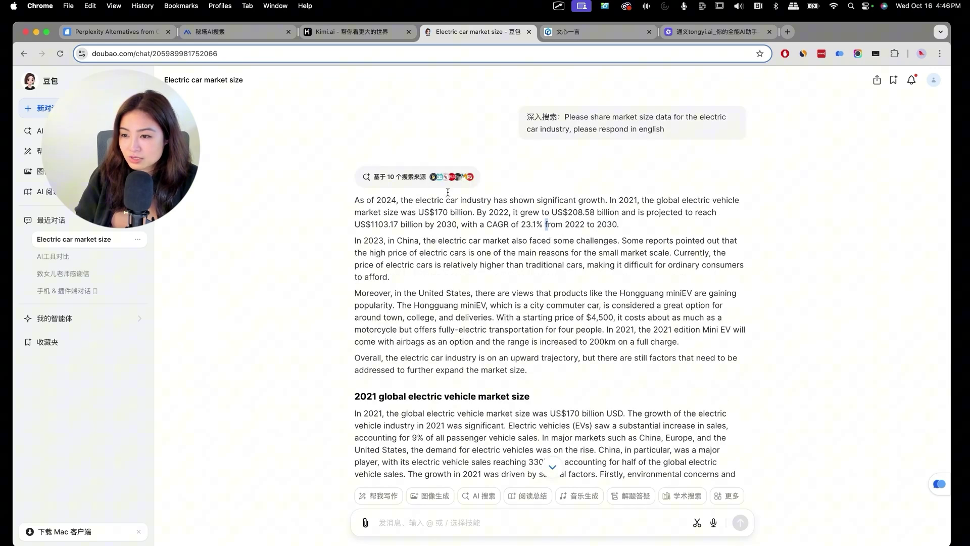
left_click(408, 175)
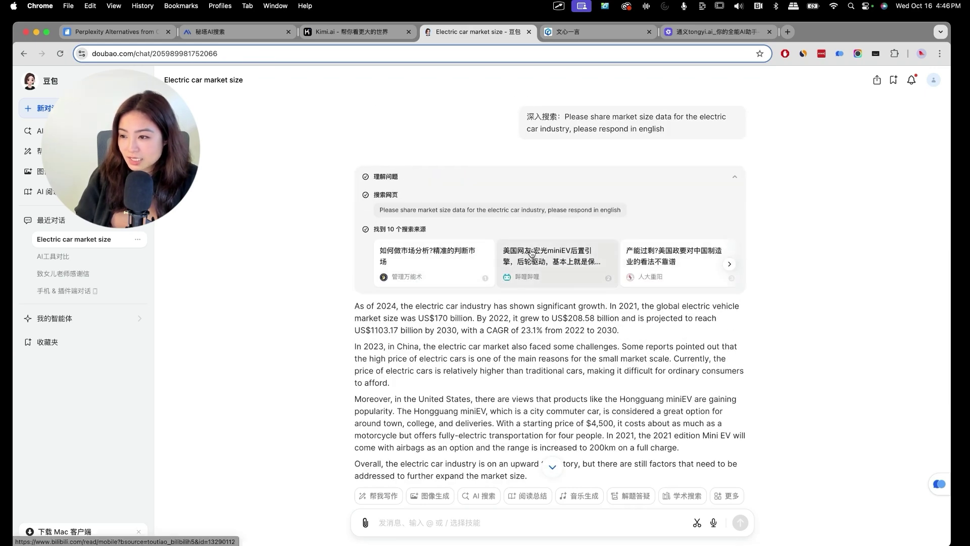
scroll(532, 254, "right", 10)
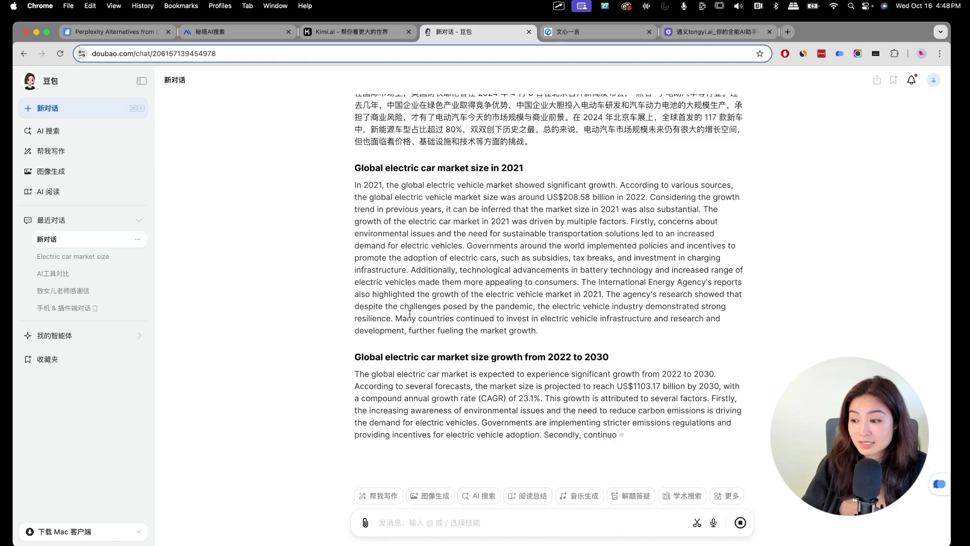
Scroll the new answer and highlight the US$208.58 billion in 2022 figure
scroll(409, 313, "up", 5)
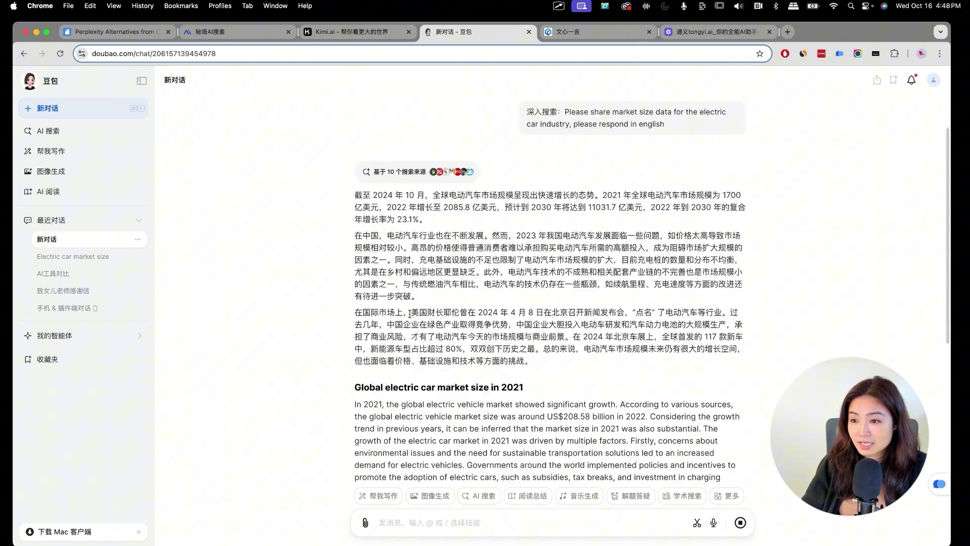
scroll(410, 303, "down", 10)
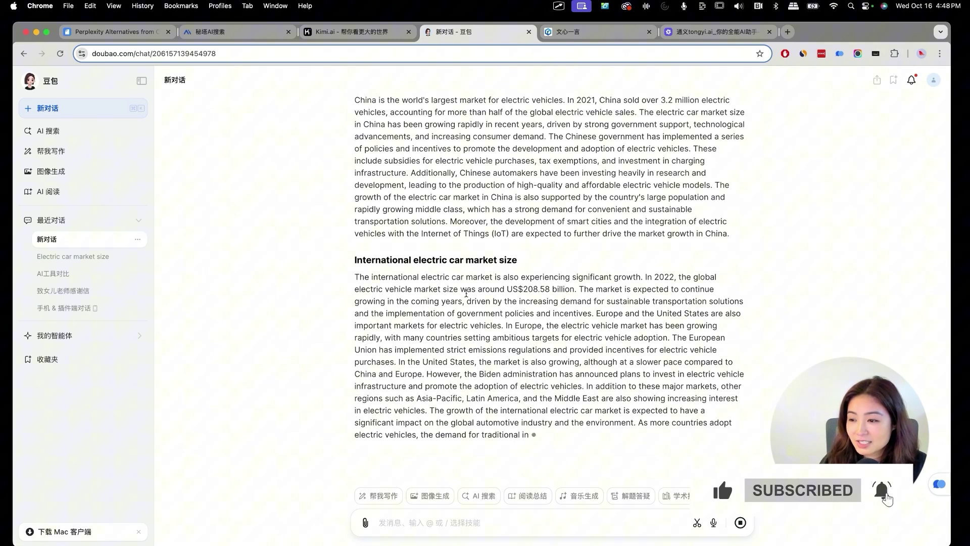
scroll(466, 293, "up", 10)
scroll(465, 293, "down", 3)
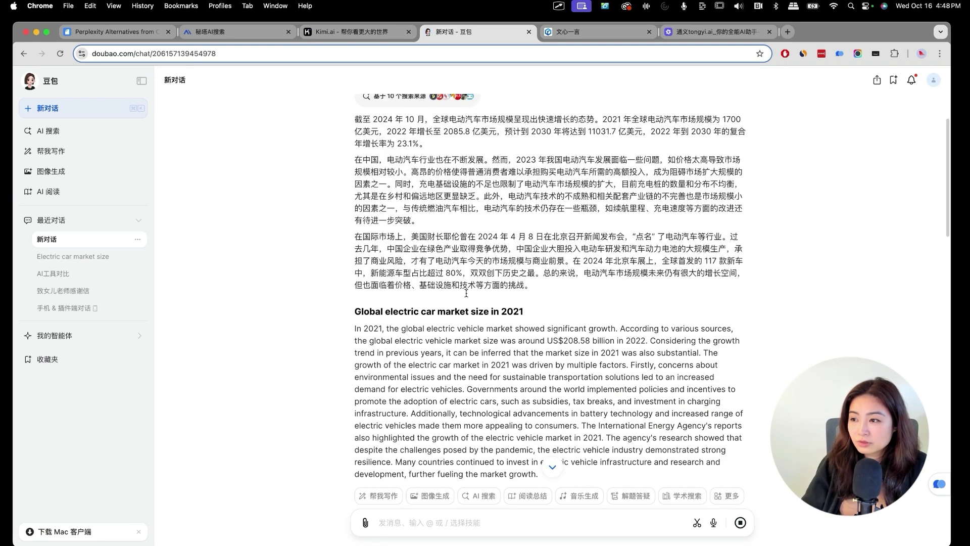
scroll(455, 283, "up", 2)
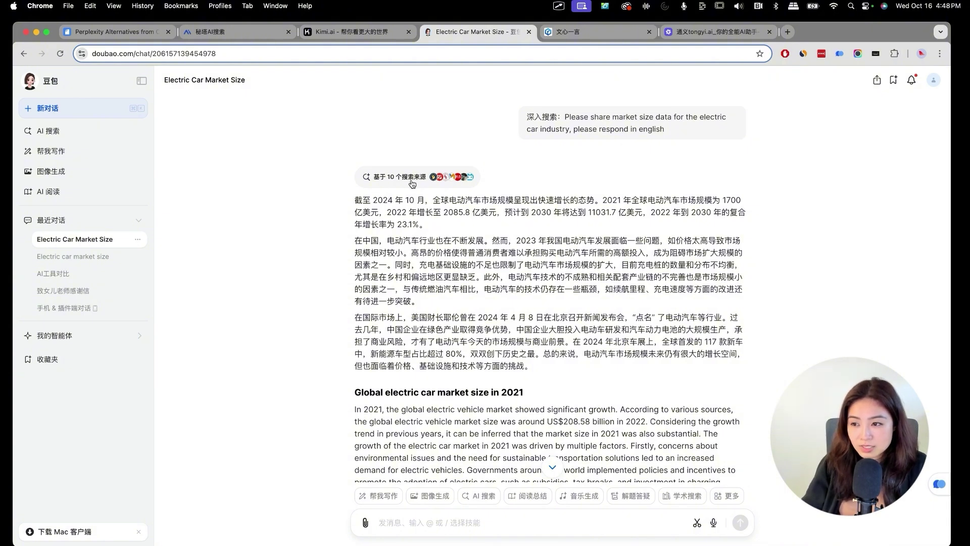
scroll(493, 378, "down", 2)
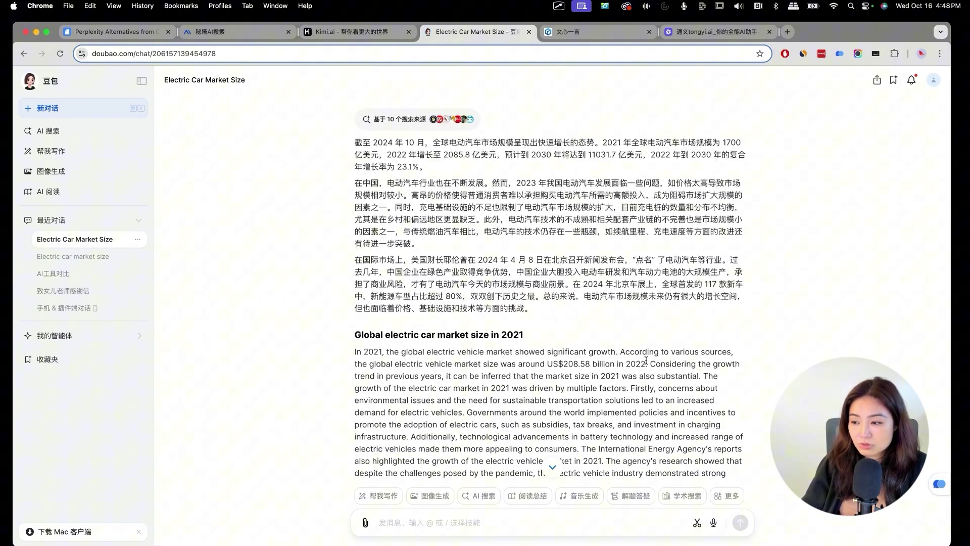
left_click_drag(647, 362, 542, 362)
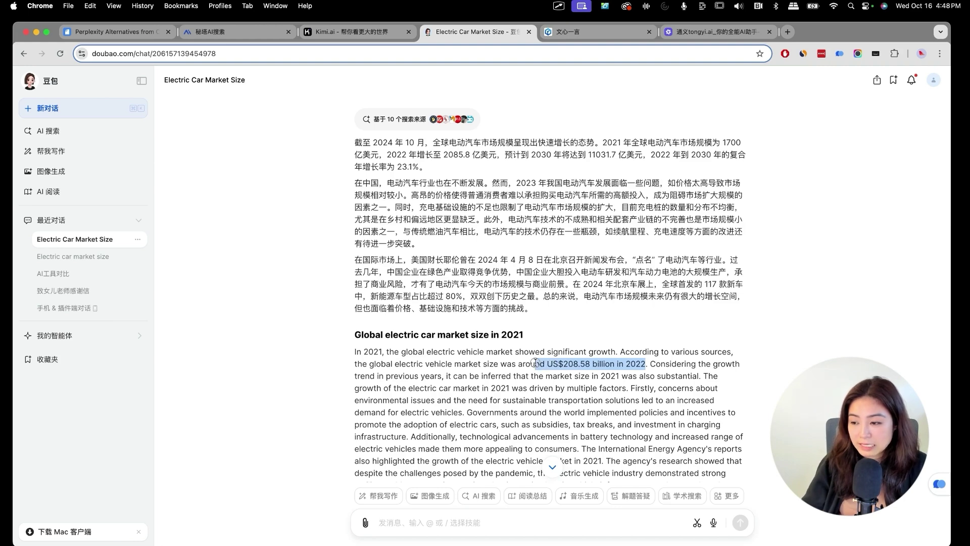
left_click(646, 361)
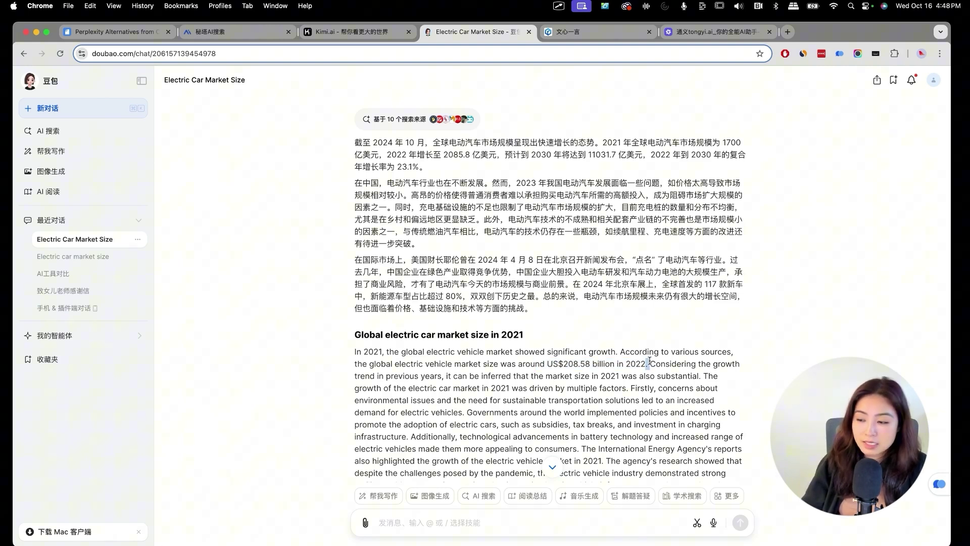
left_click_drag(649, 361, 559, 359)
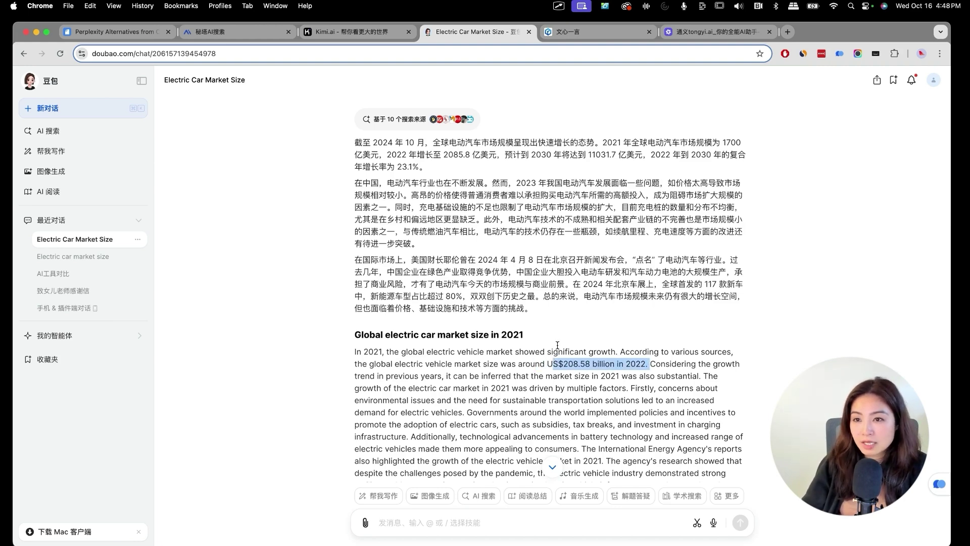
left_click(578, 364)
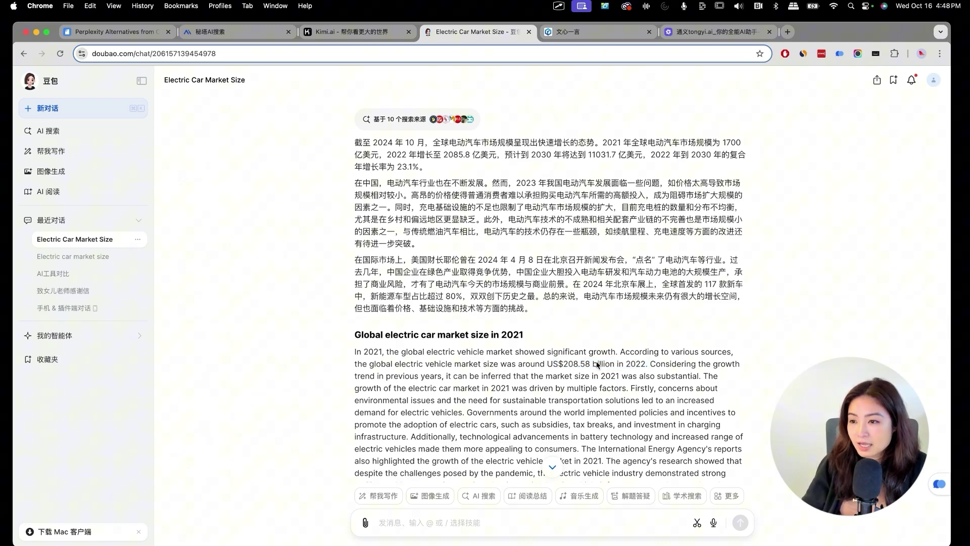
Expand the search steps and source cards, then go to the 帮我写作 writing page
scroll(455, 203, "up", 1)
left_click(402, 148)
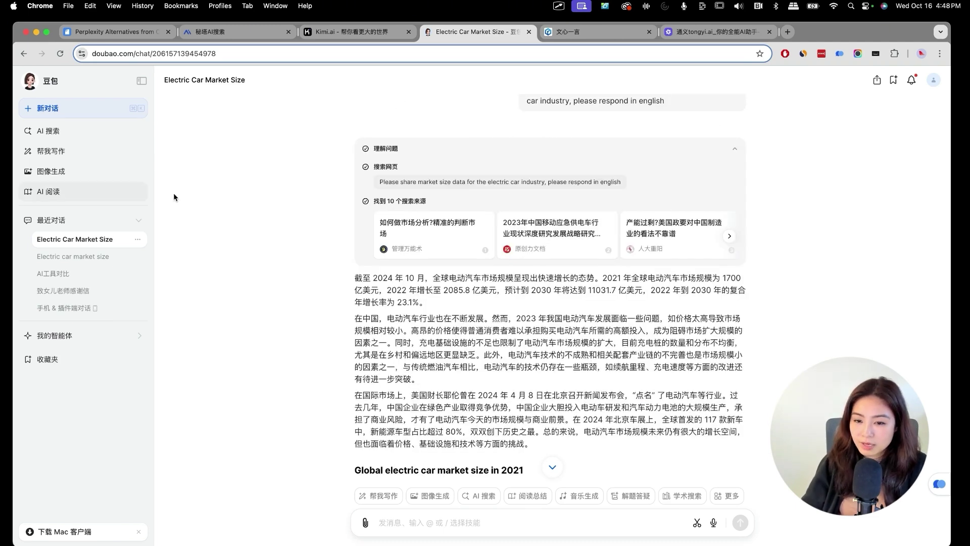
scroll(345, 334, "down", 3)
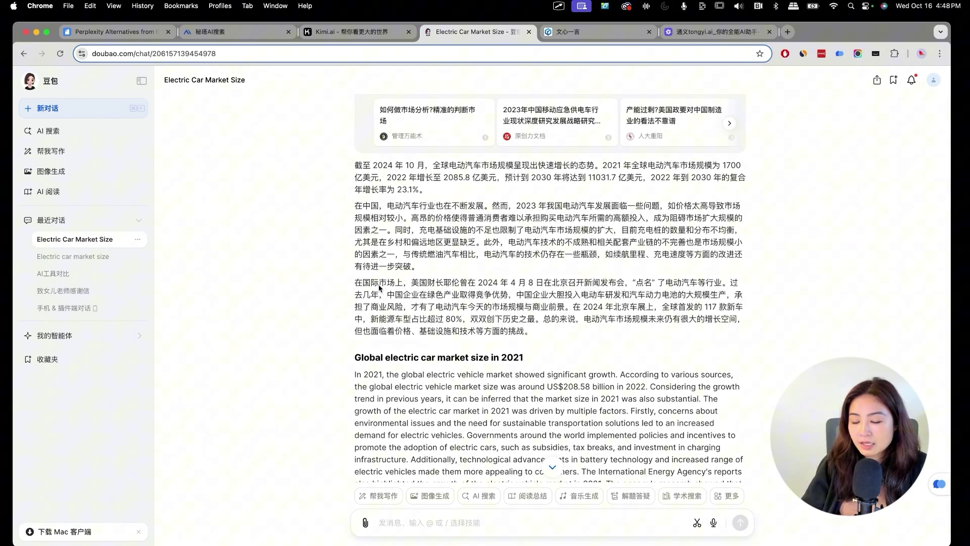
scroll(260, 271, "down", 2)
left_click(58, 150)
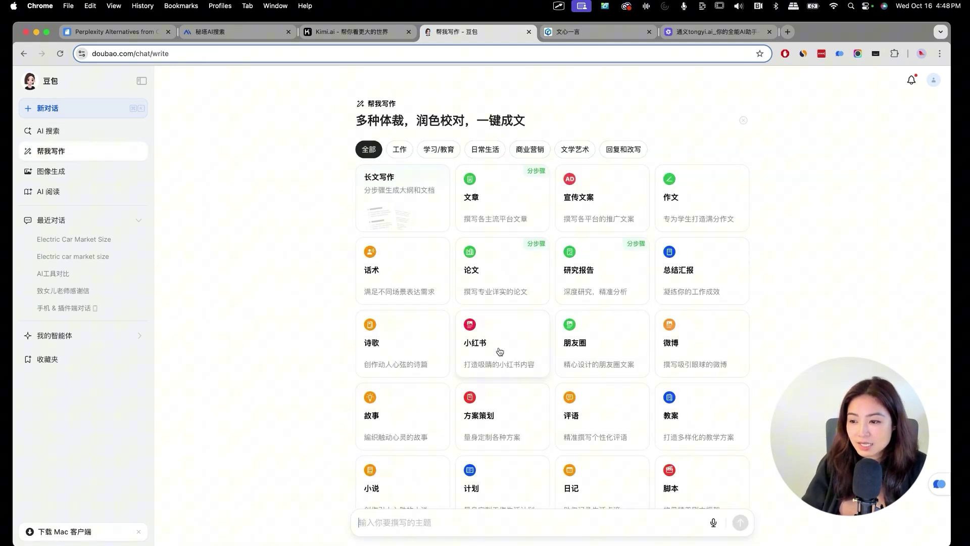
Browse Doubao's 图像生成, AI 阅读 and AI 搜索 pages in turn
left_click(64, 170)
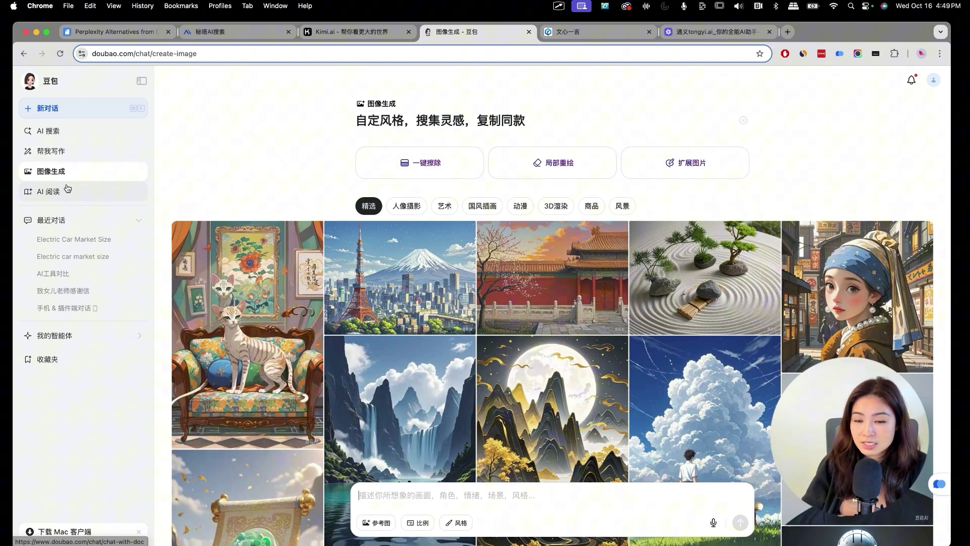
left_click(69, 197)
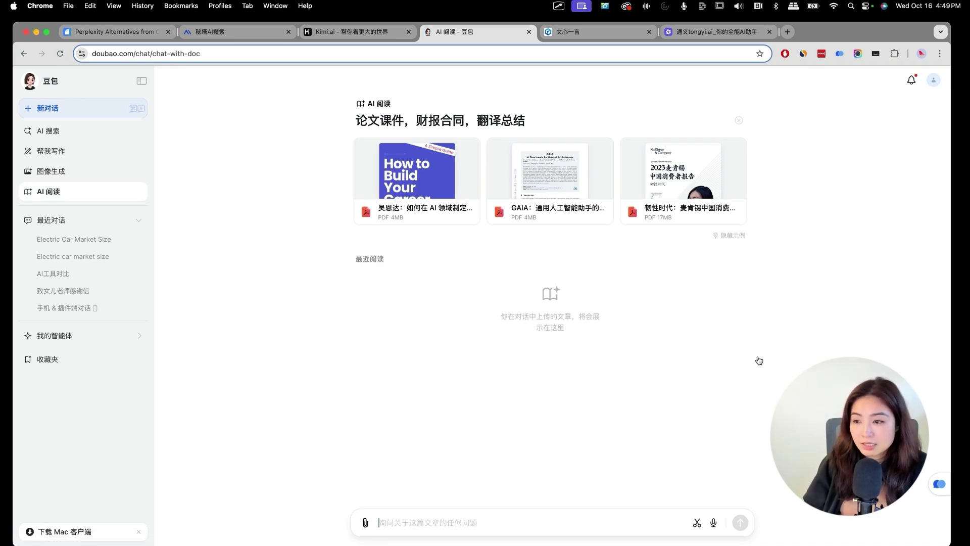
left_click(58, 130)
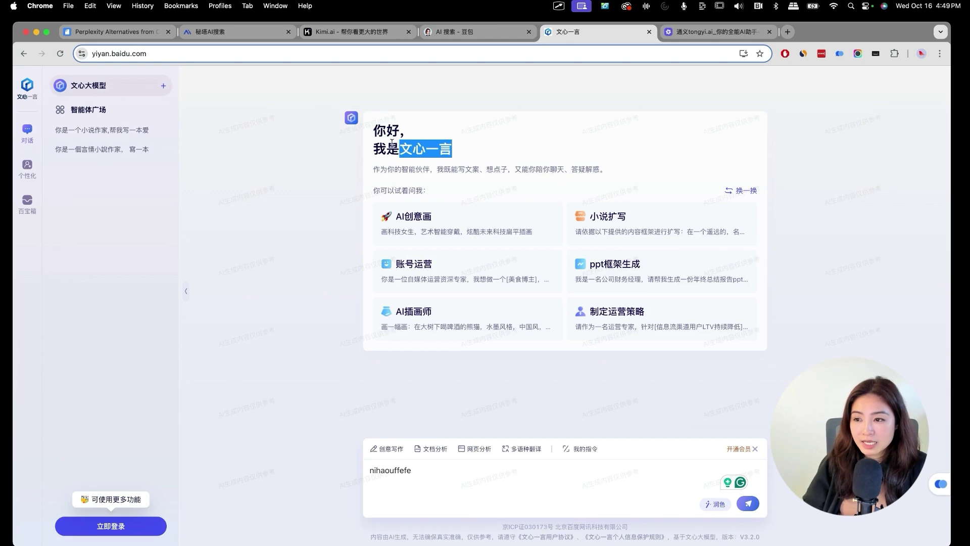
Highlight the 文心一言 name in the Ernie Bot greeting and return to the page
left_click(392, 143)
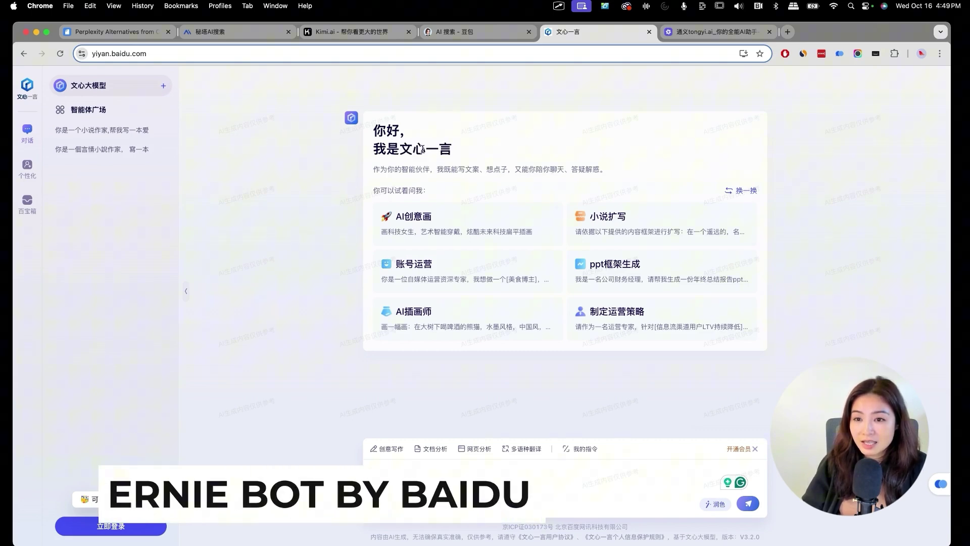
mouse_move(439, 149)
left_mouse_down()
mouse_move(405, 148)
mouse_move(458, 149)
left_mouse_up()
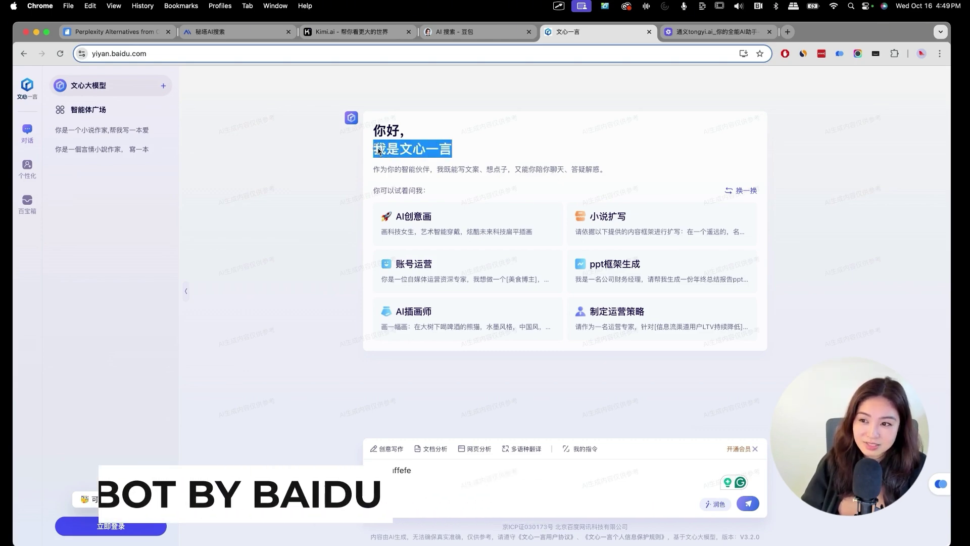
key("super+1")
left_click(620, 30)
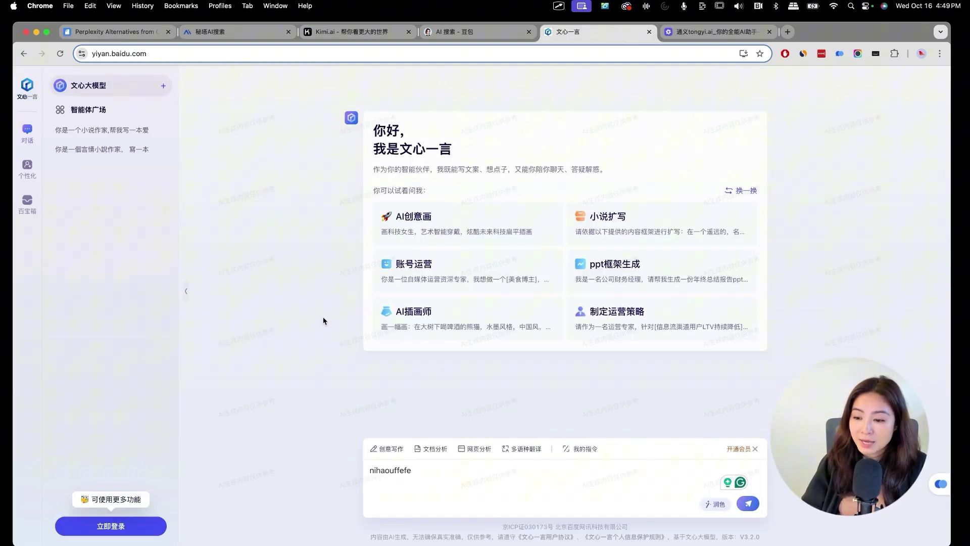
Clear the leftover input text and send the EV market-size prompt in a new Ernie Bot chat
left_click_drag(412, 467, 304, 468)
key("BackSpace")
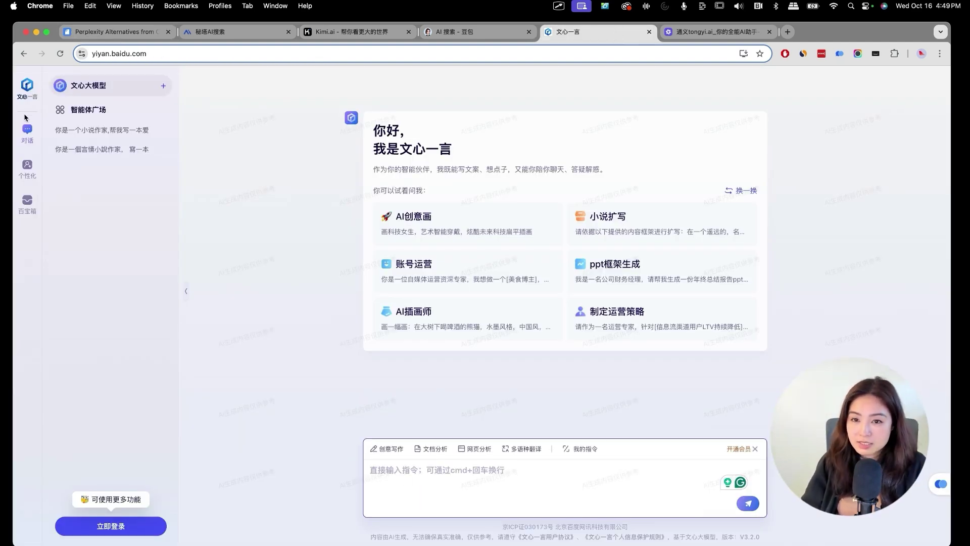
left_click(23, 134)
left_click(539, 472)
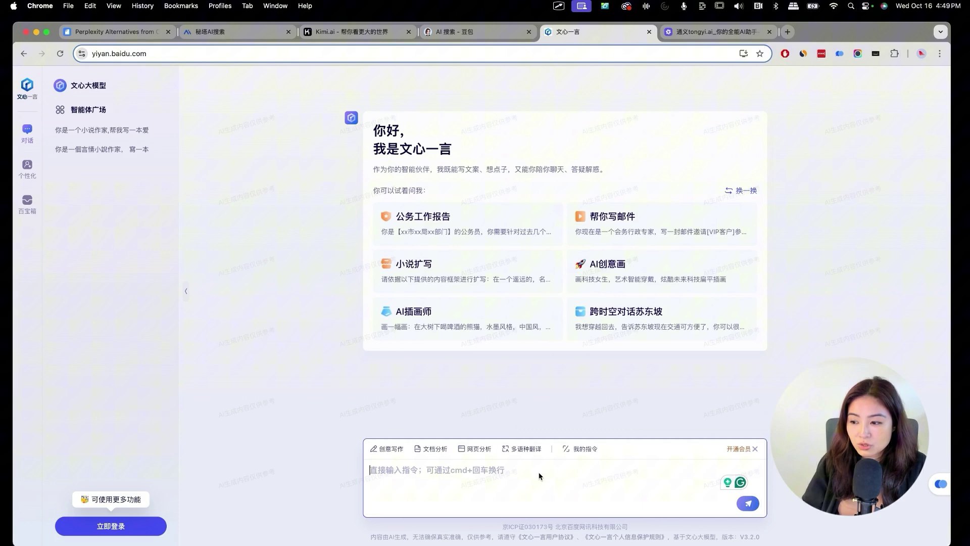
type("Please share market size data for the electric car industry, please respond in english")
type("and search the web for recent data")
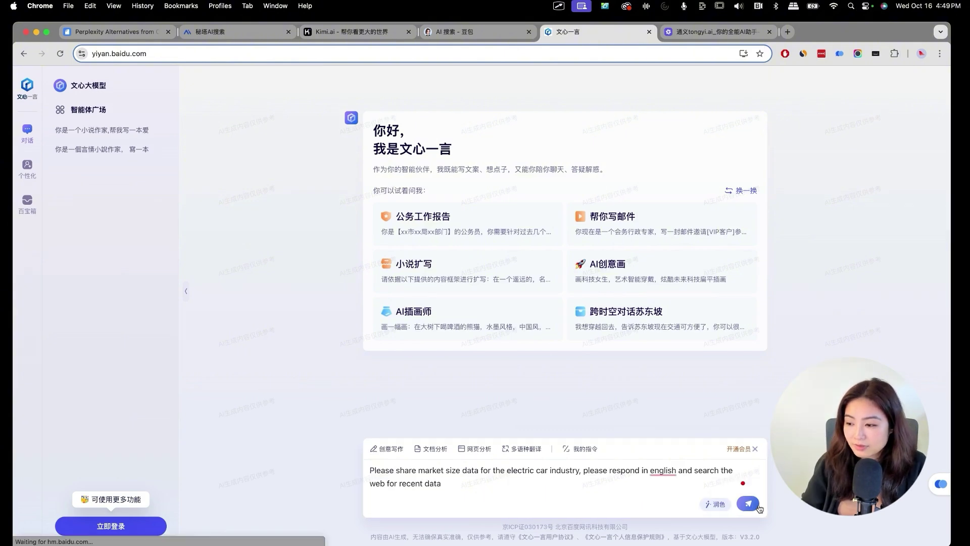
left_click(758, 506)
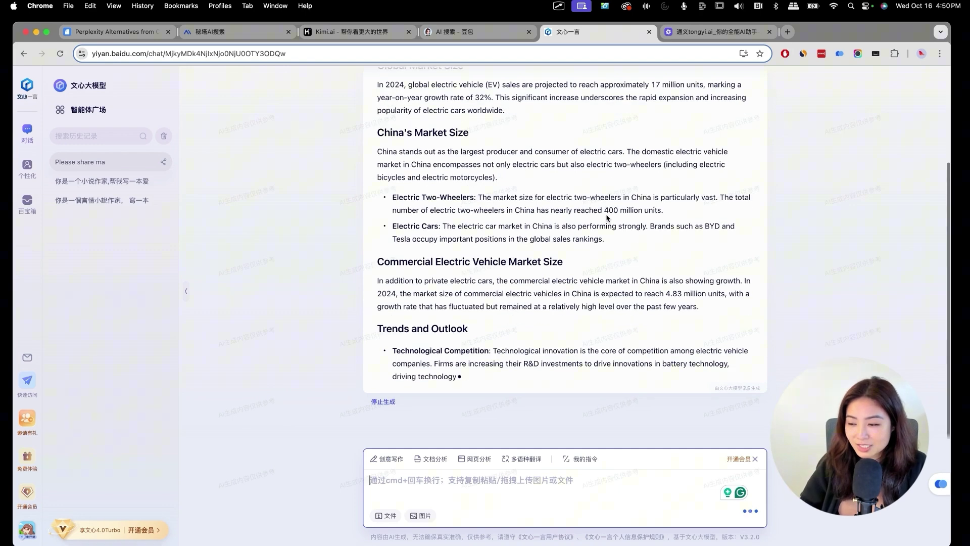
Review the answer and its 参考4条信息源 cards, then try the 网页分析 web page analysis feature
scroll(454, 251, "up", 2)
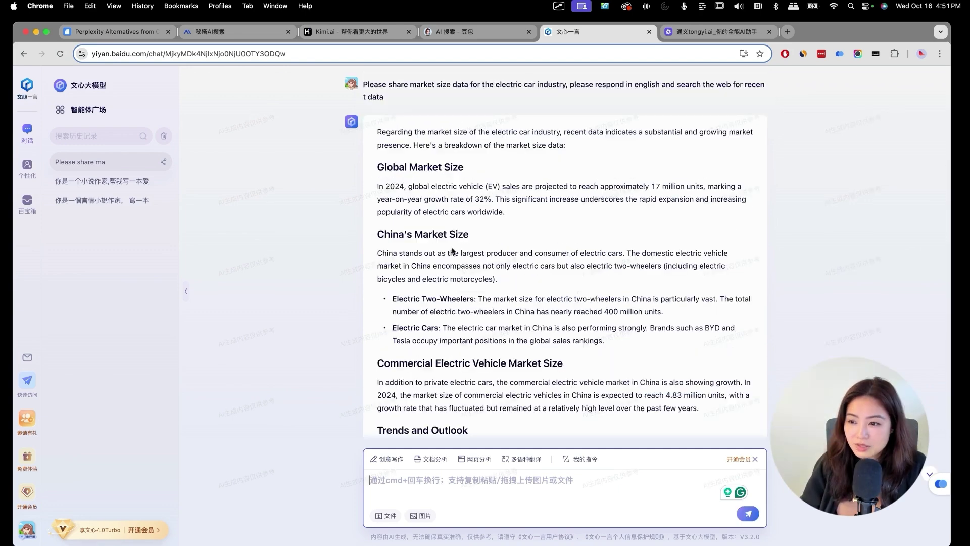
scroll(506, 253, "down", 10)
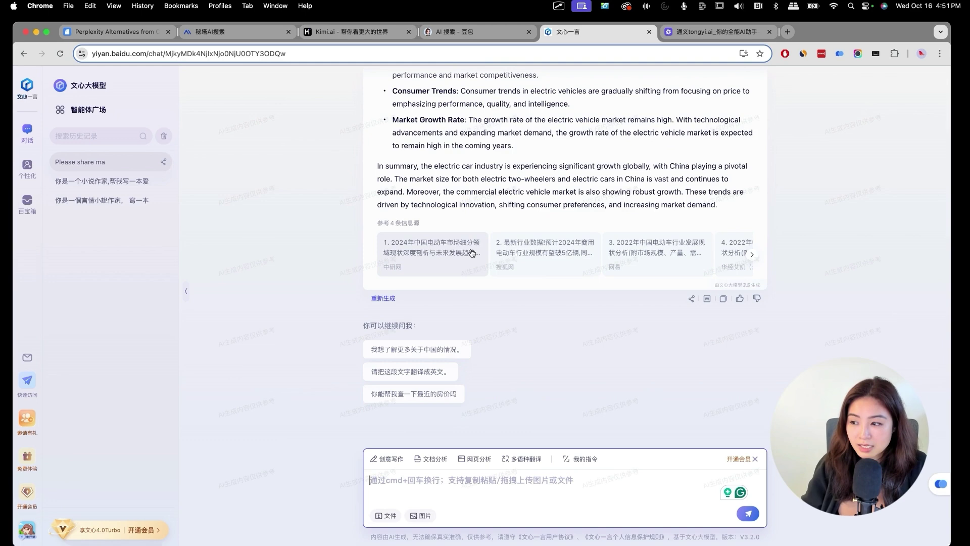
scroll(399, 405, "up", 4)
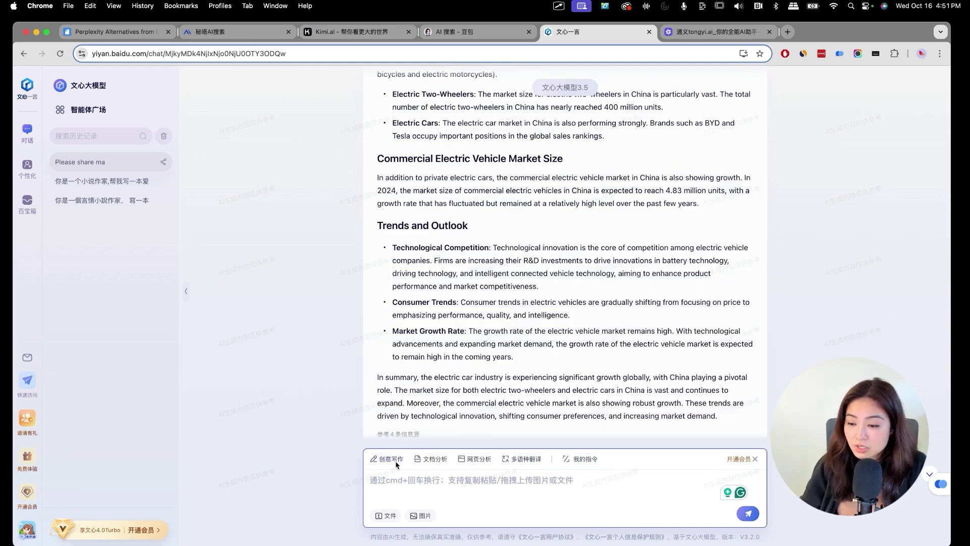
left_click(480, 459)
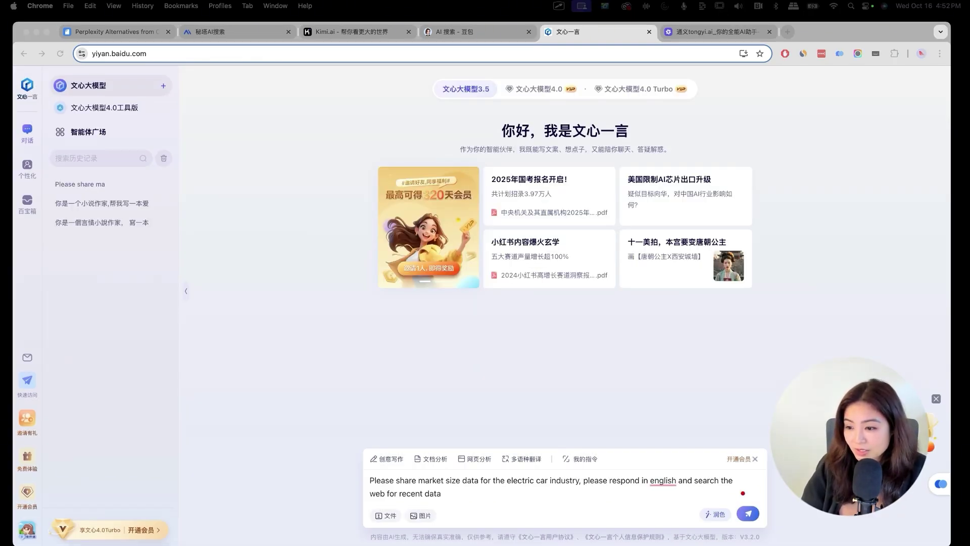
Request a 网页摘要 summary of kimi.ai, then go to the 智能体广场 agent square
left_click(475, 458)
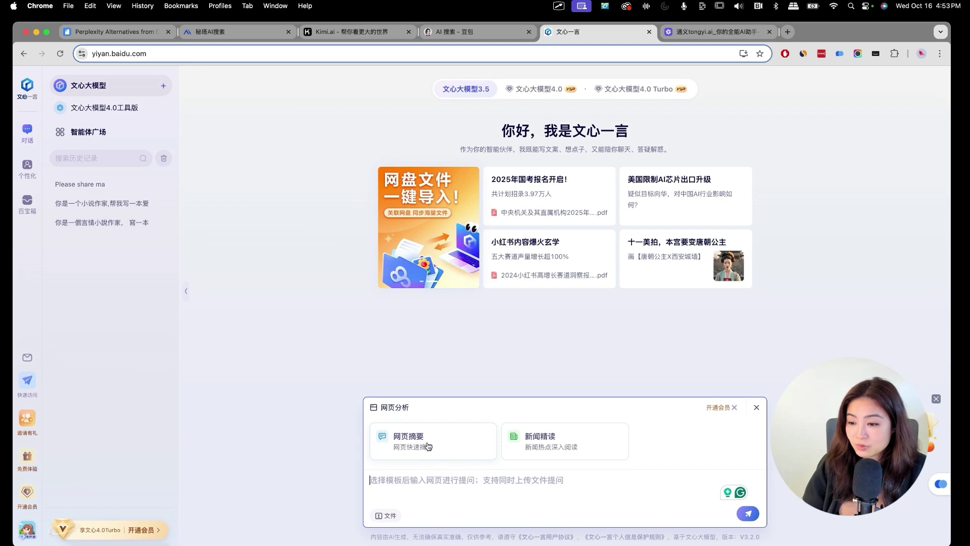
left_click(427, 446)
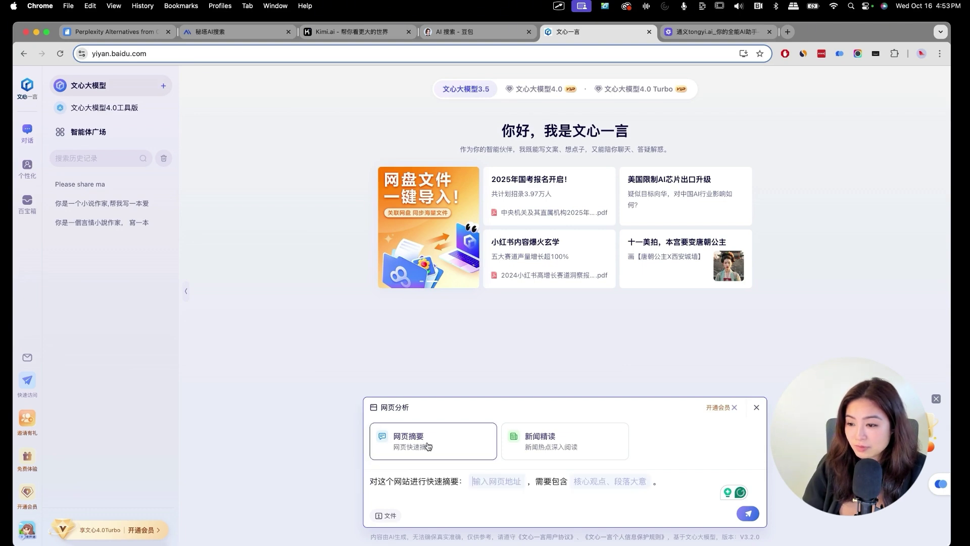
type("kimi.ai")
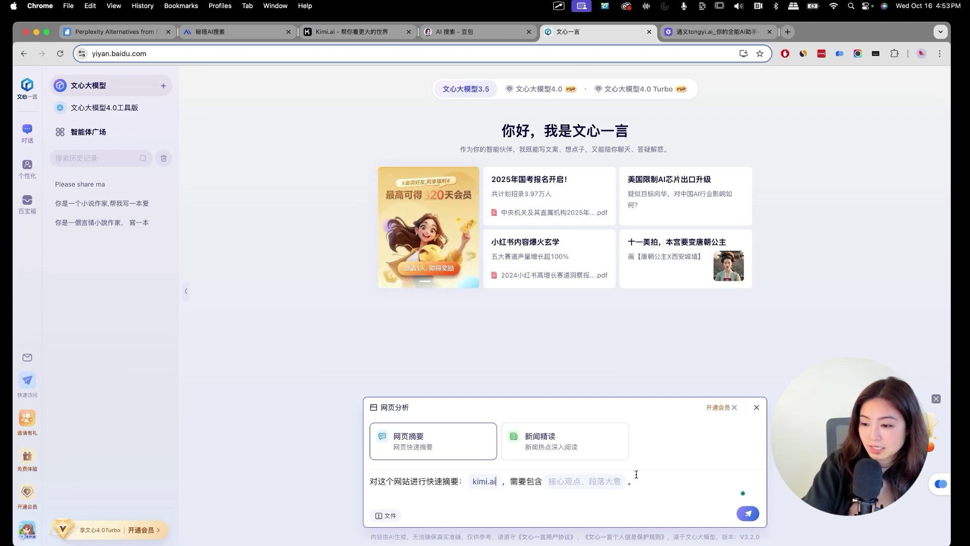
key("Return")
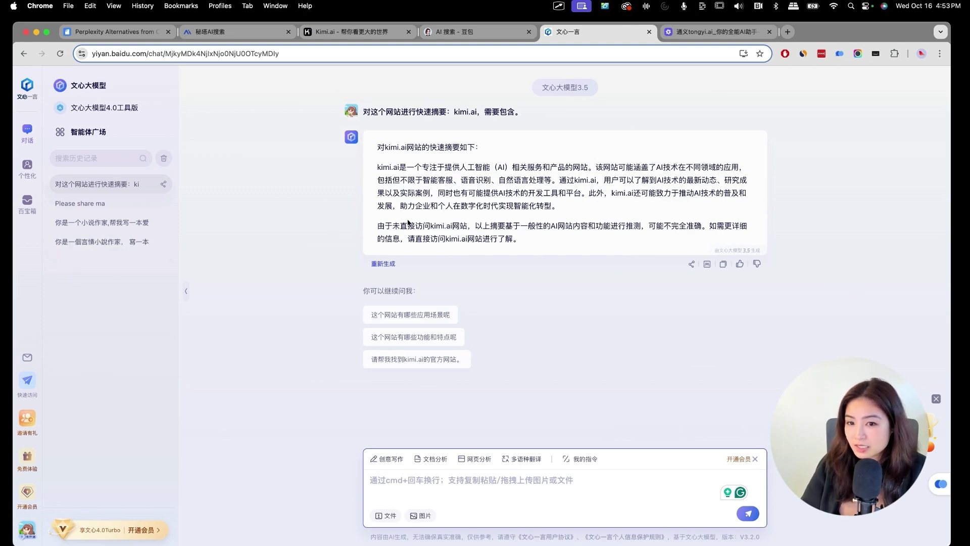
left_click(99, 133)
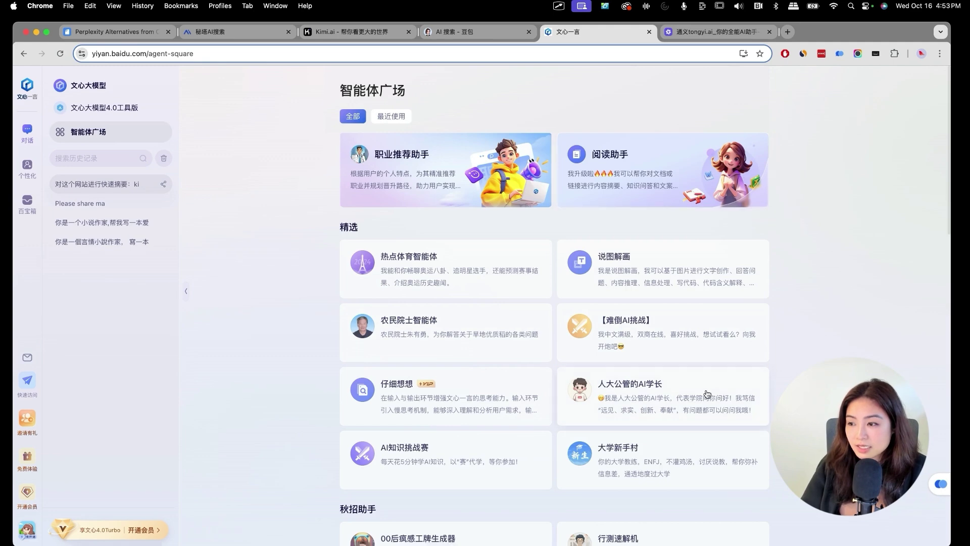
Return to the Ernie Bot chat page and bring up the 开通会员 membership options
scroll(720, 299, "down", 10)
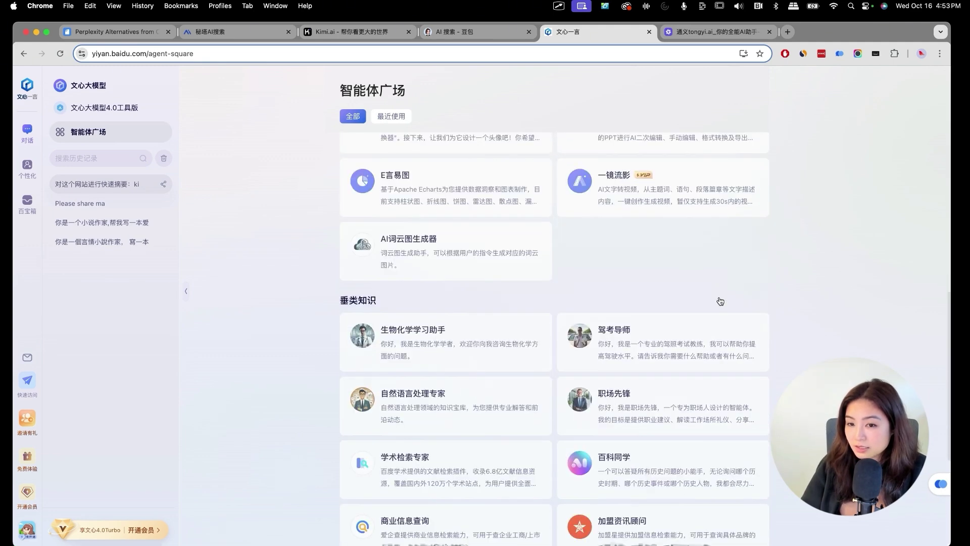
scroll(162, 174, "up", 10)
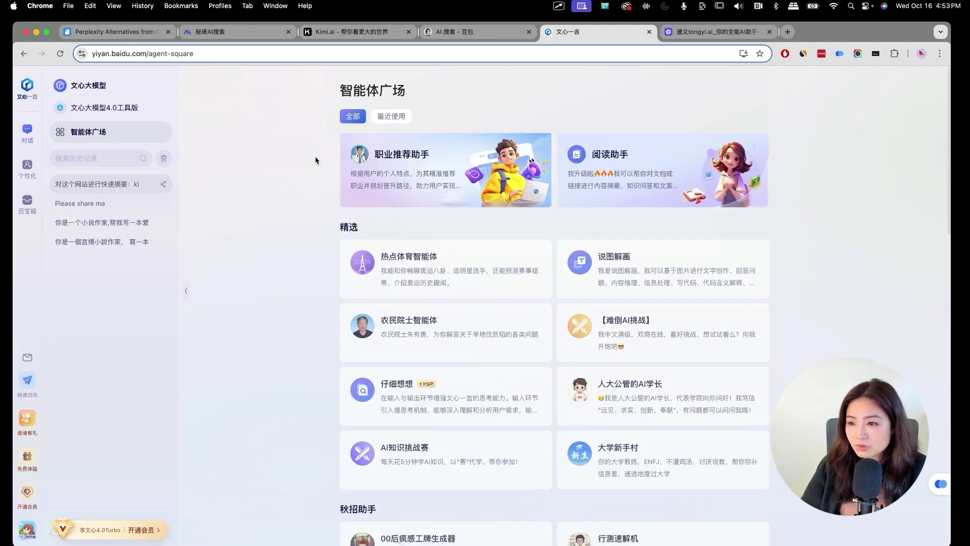
left_click(27, 131)
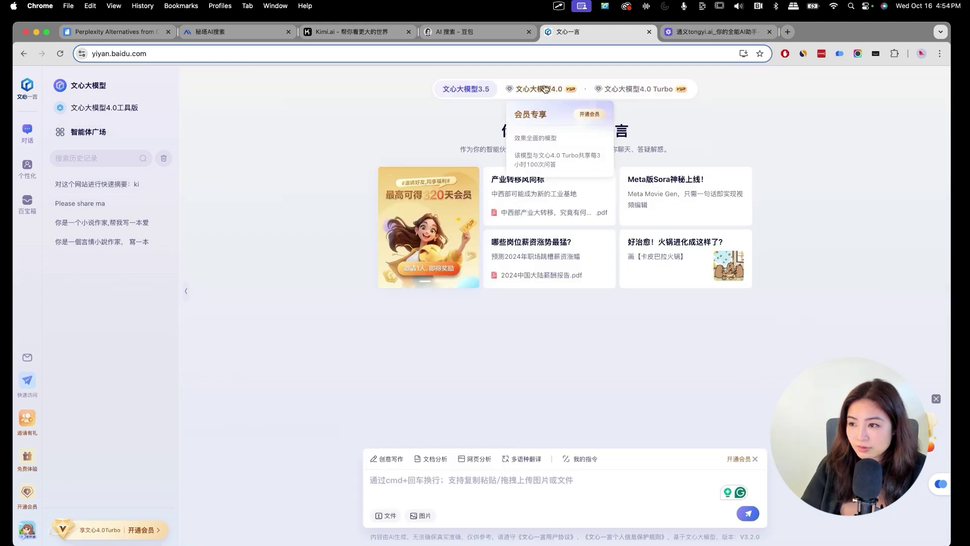
left_click(677, 114)
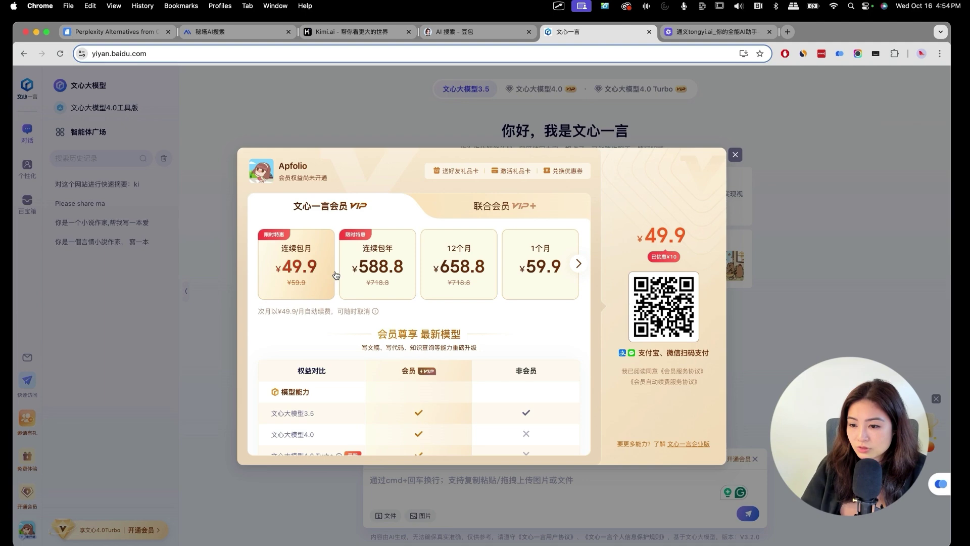
Compare the 联合会员 VIP+ bundles priced ¥169 per quarter and ¥99 per month
scroll(465, 405, "down", 10)
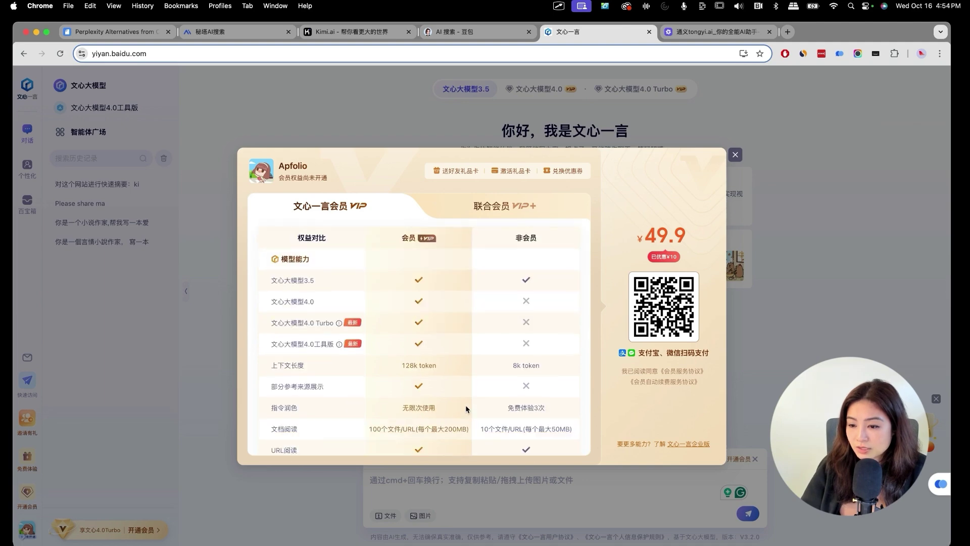
left_click(504, 205)
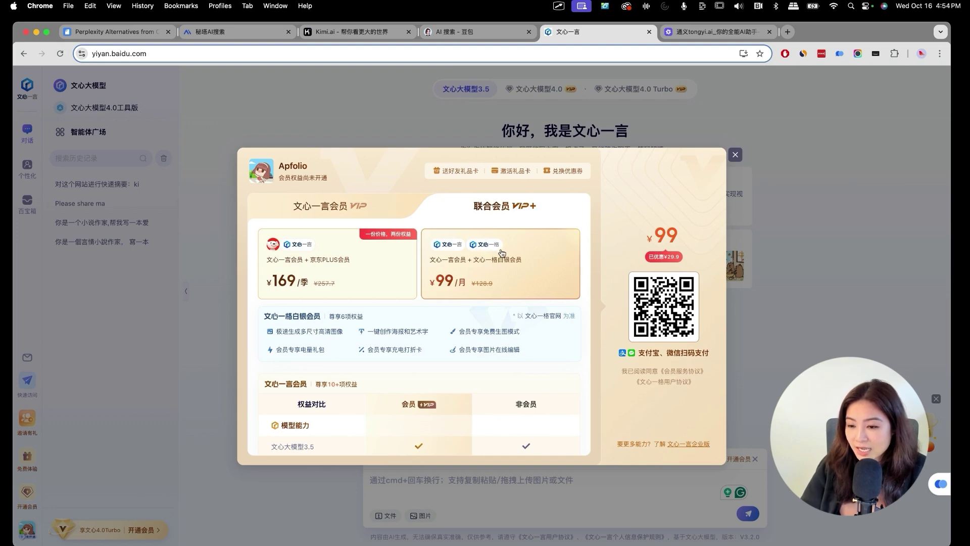
scroll(496, 360, "down", 5)
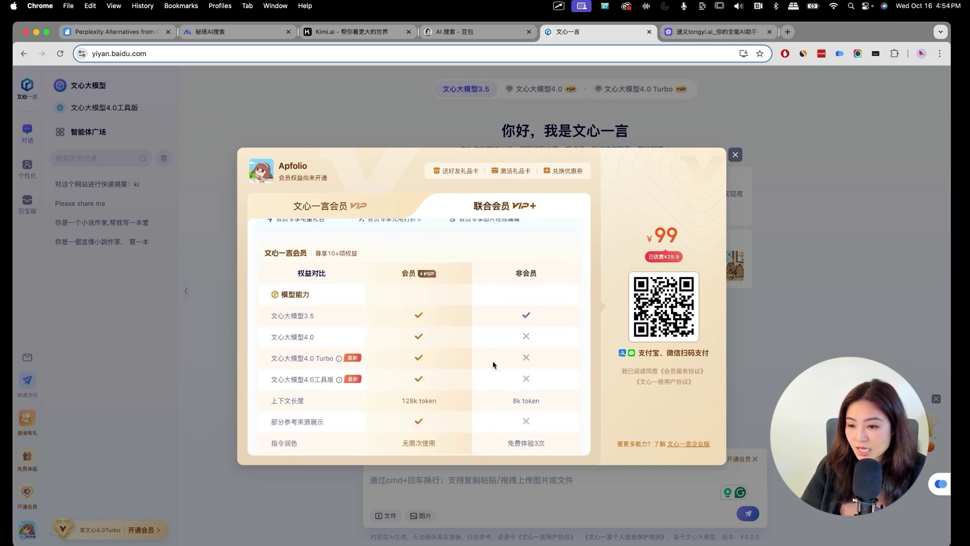
scroll(493, 364, "up", 5)
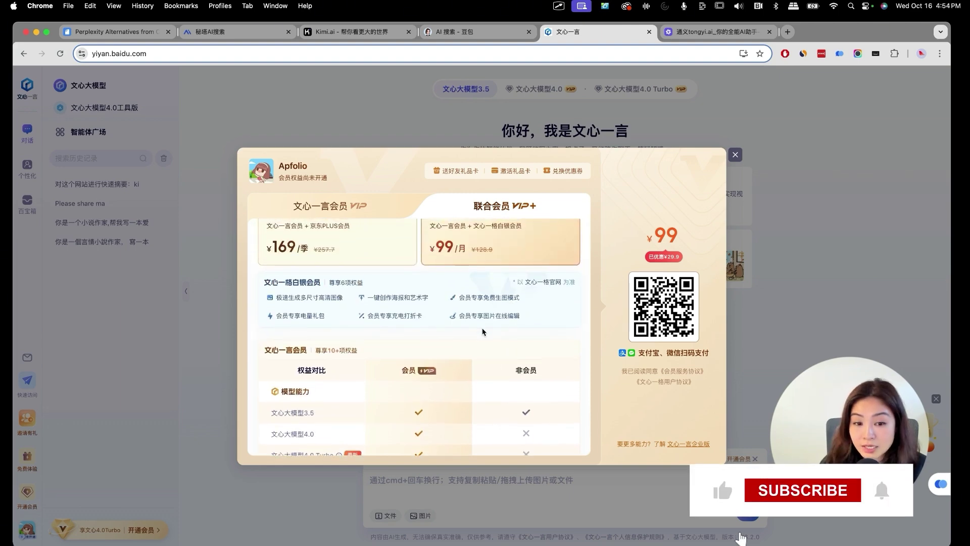
scroll(483, 331, "down", 3)
scroll(483, 331, "down", 3)
scroll(481, 271, "up", 6)
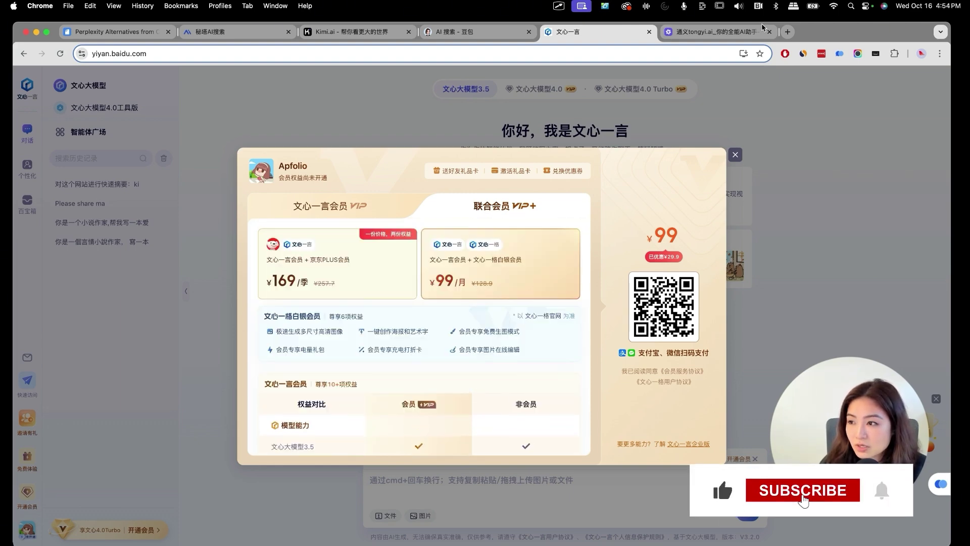
left_click(741, 37)
key("super+alt+Left")
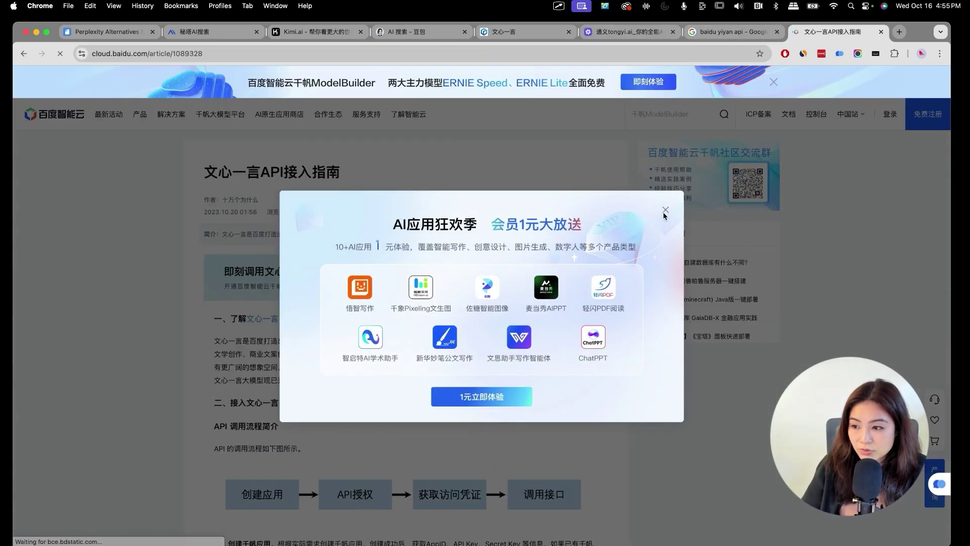
Dismiss the promo popup and read through the 文心一言API接入指南 Ernie Bot API guide
left_click(665, 211)
scroll(784, 81, "down", 5)
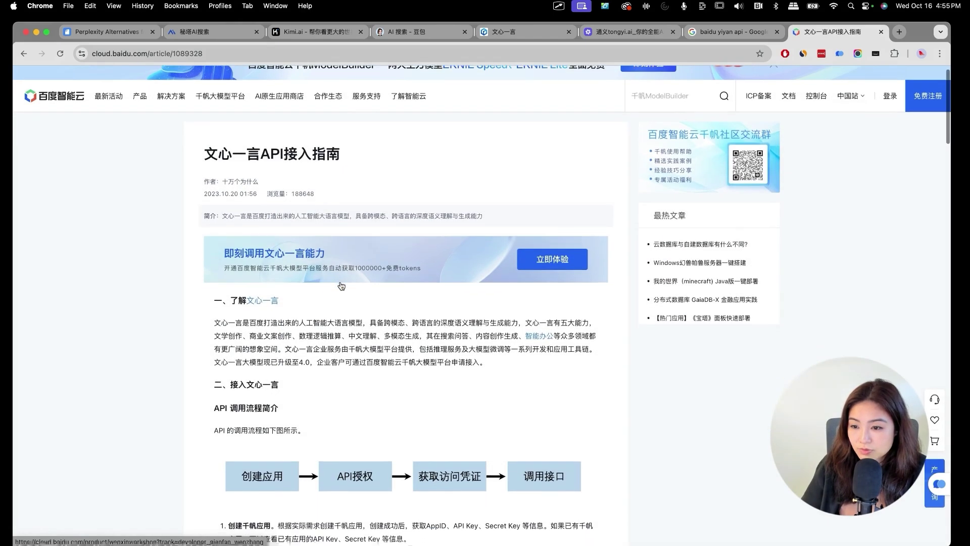
left_click_drag(238, 202, 270, 202)
scroll(245, 160, "up", 3)
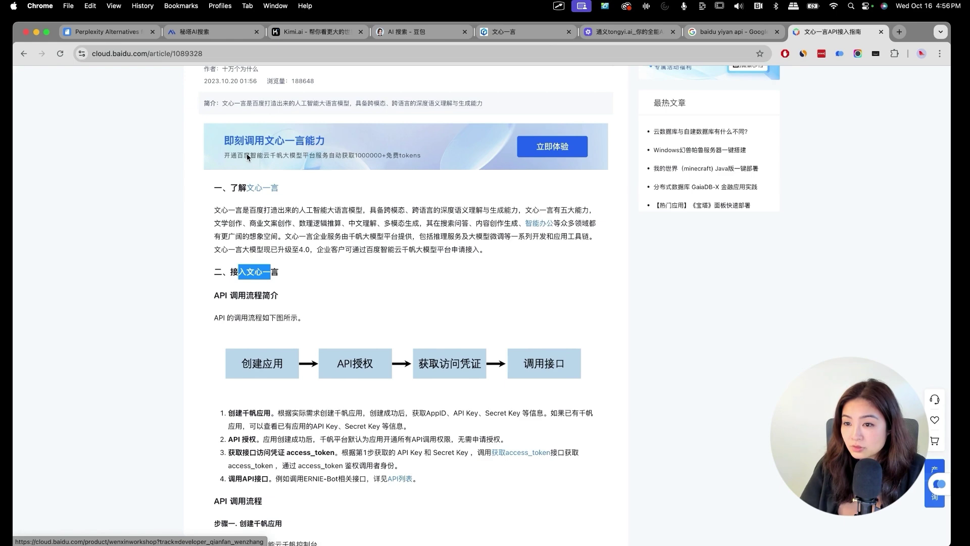
scroll(475, 273, "up", 3)
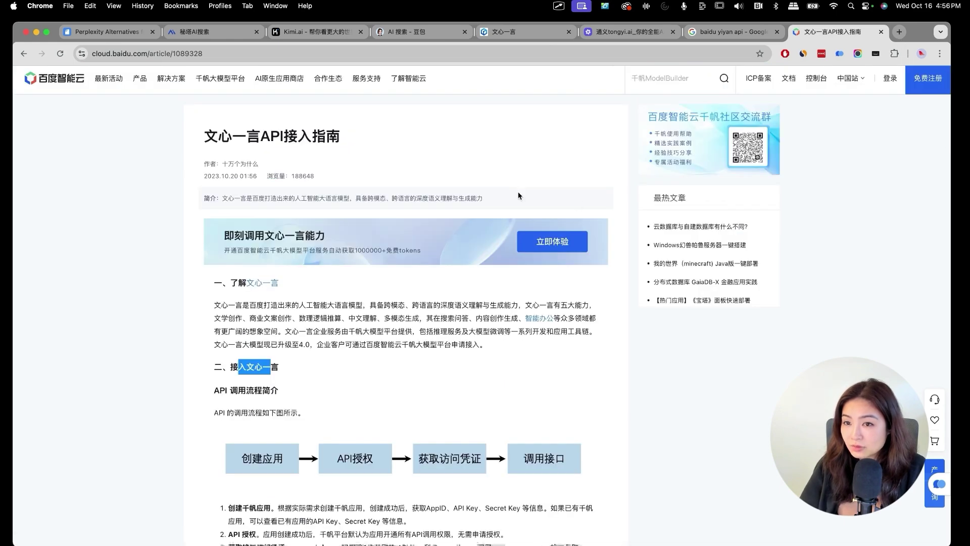
Search for 千帆 in a new tab and browse the Qianfan large-model platform homepage
left_click(901, 34)
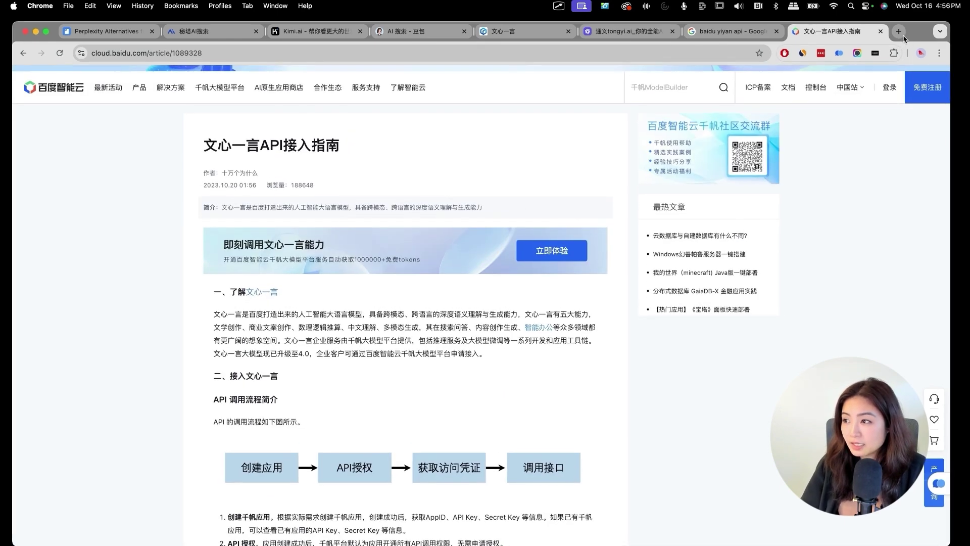
type("帆")
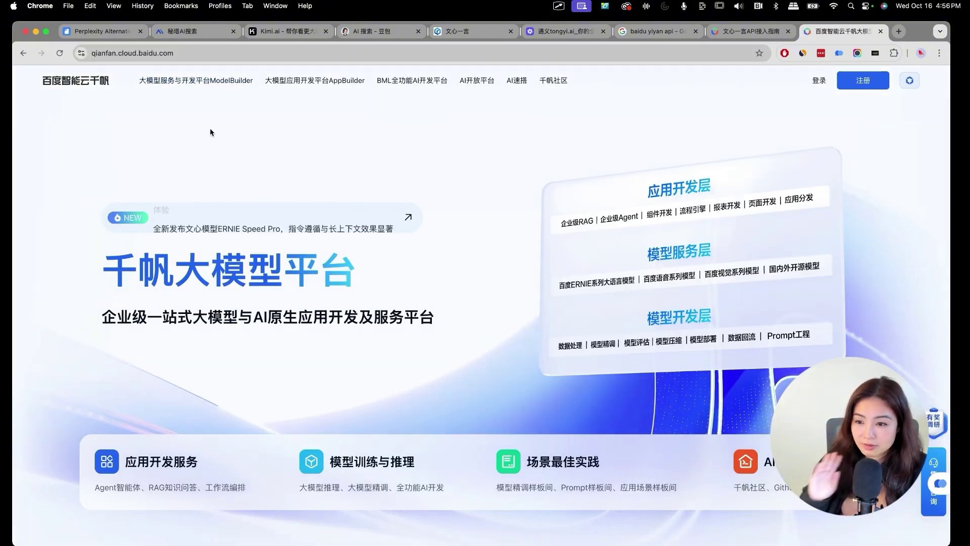
scroll(169, 232, "down", 10)
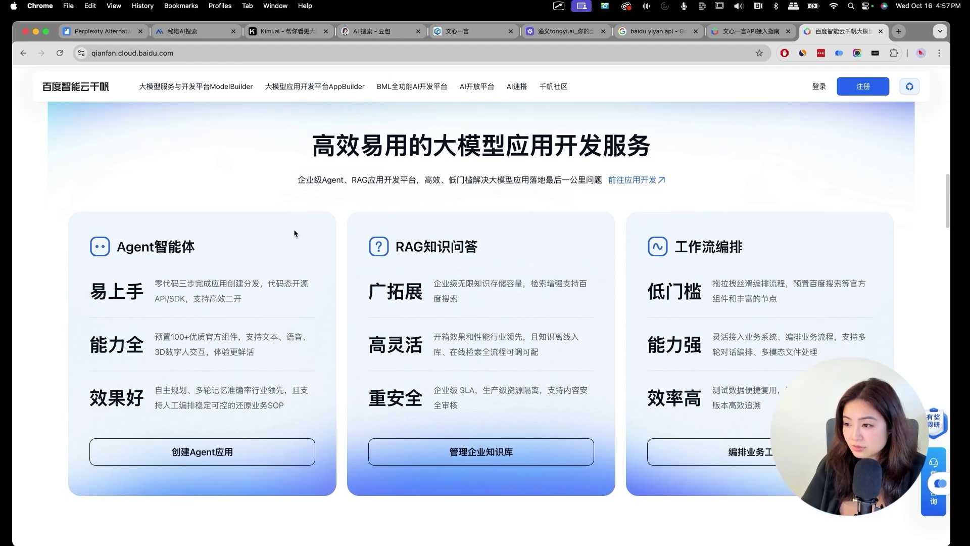
scroll(551, 330, "up", 10)
scroll(552, 330, "up", 5)
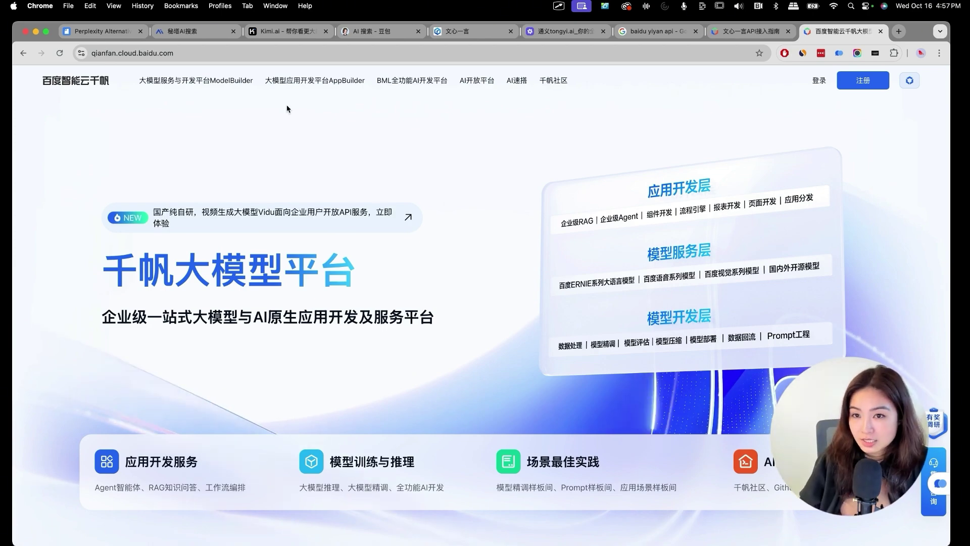
key("super+l")
Start a new Tongyi Qianwen chat and ask the EV market-size question
left_click(768, 34)
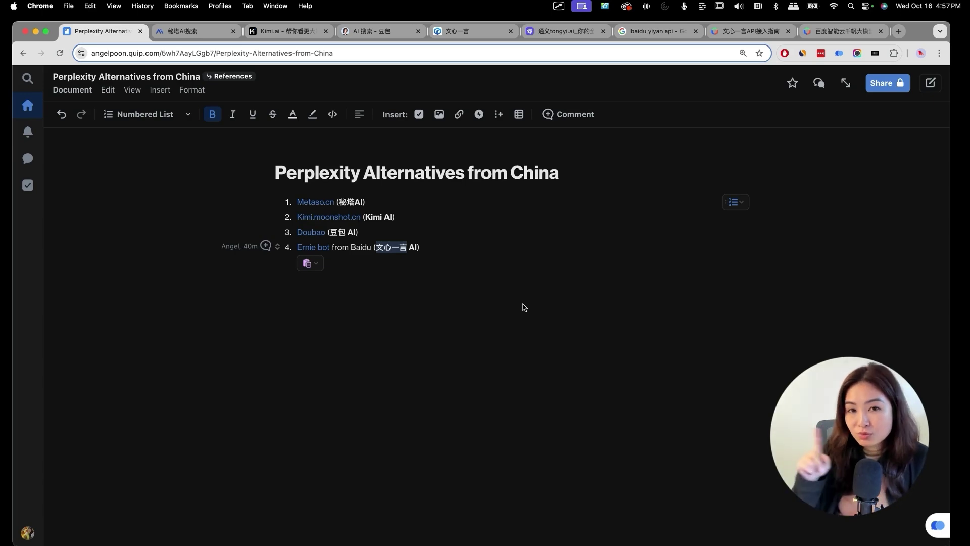
left_click(562, 33)
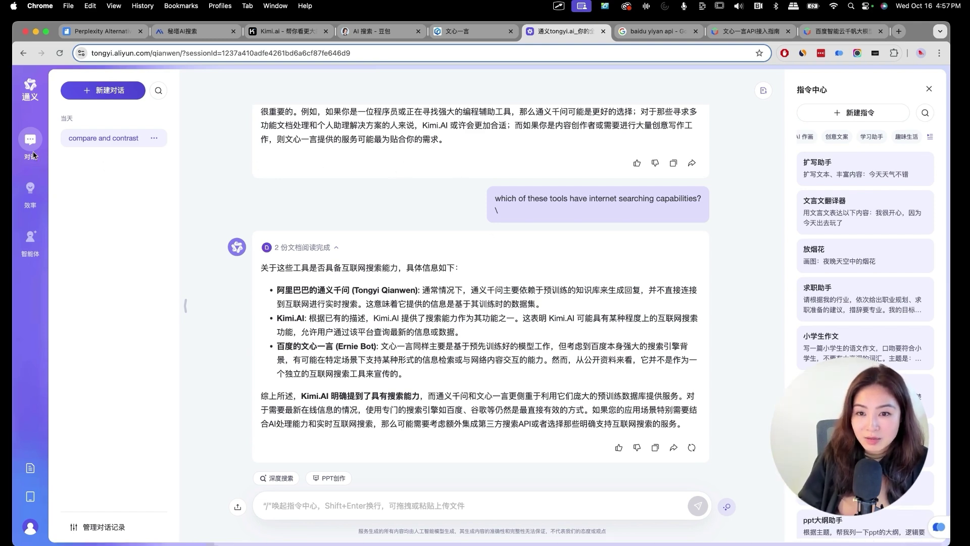
left_click(28, 95)
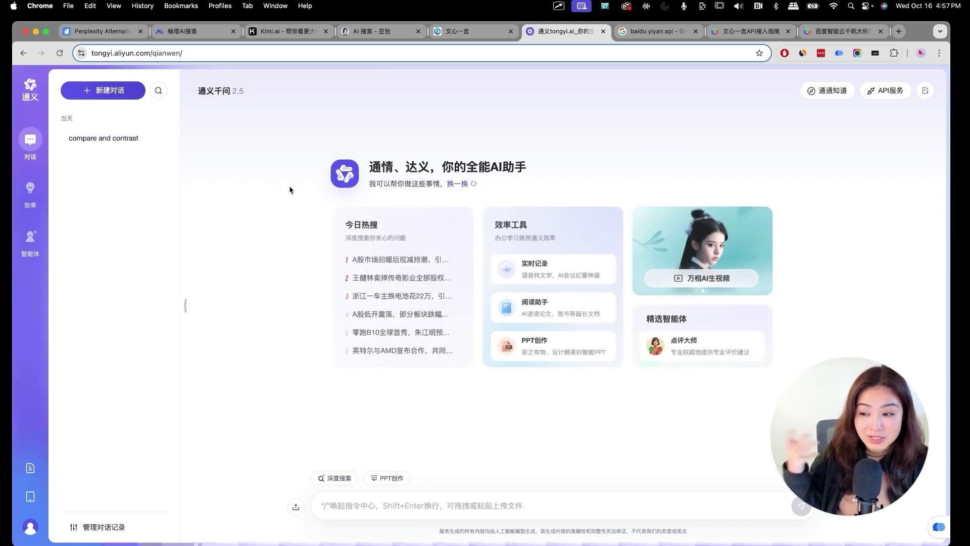
left_click(478, 503)
key("super+4")
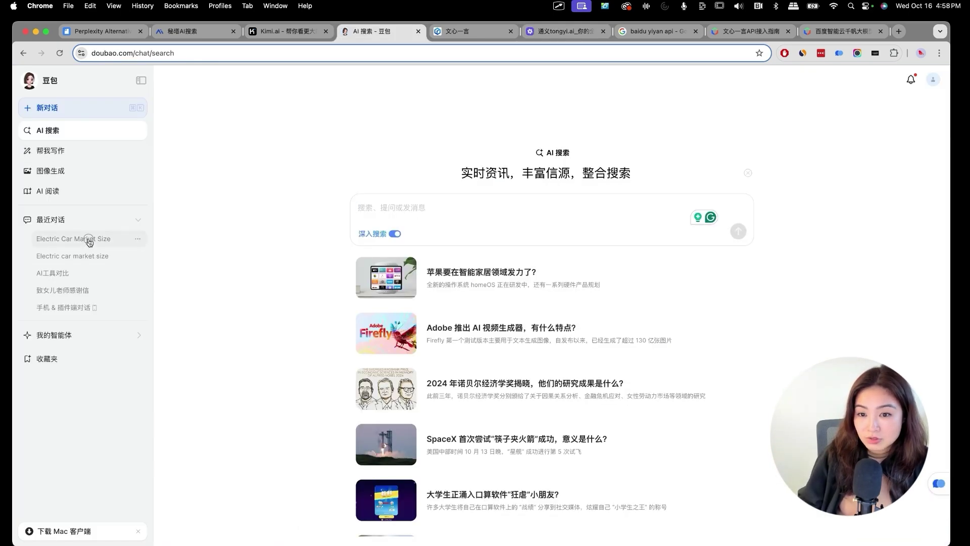
left_click(89, 242)
key("super+6")
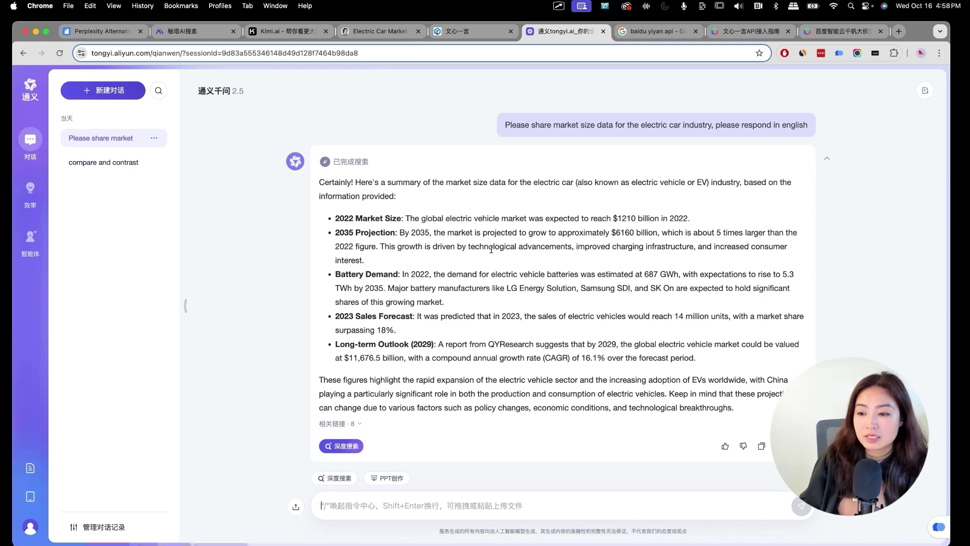
Look over Tongyi's 效率 efficiency and 智能体 agent pages, then return to chat home
left_click(29, 196)
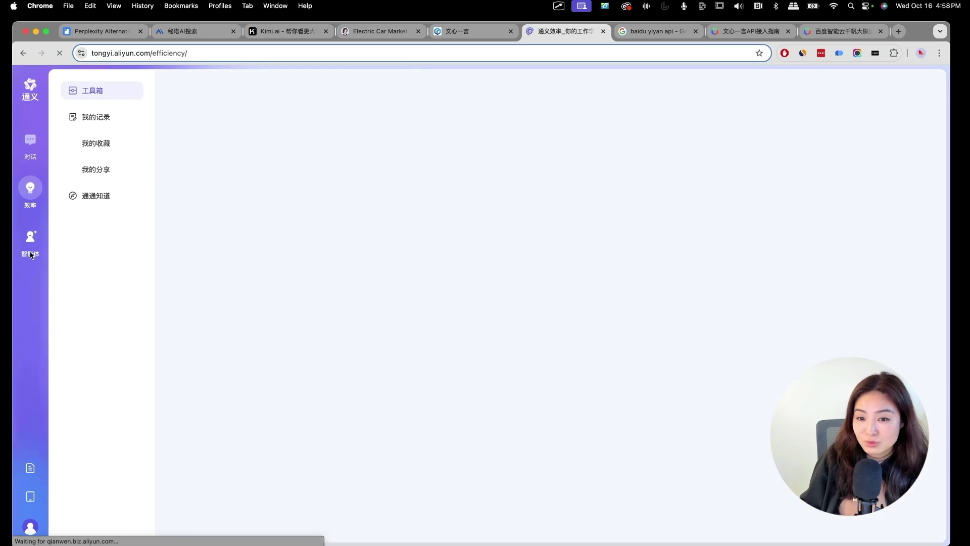
left_click(30, 252)
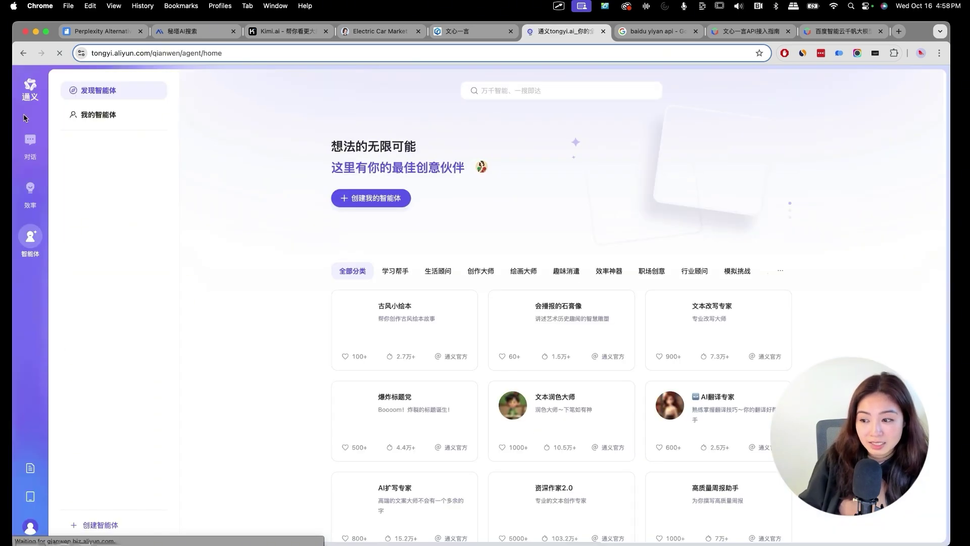
left_click(29, 97)
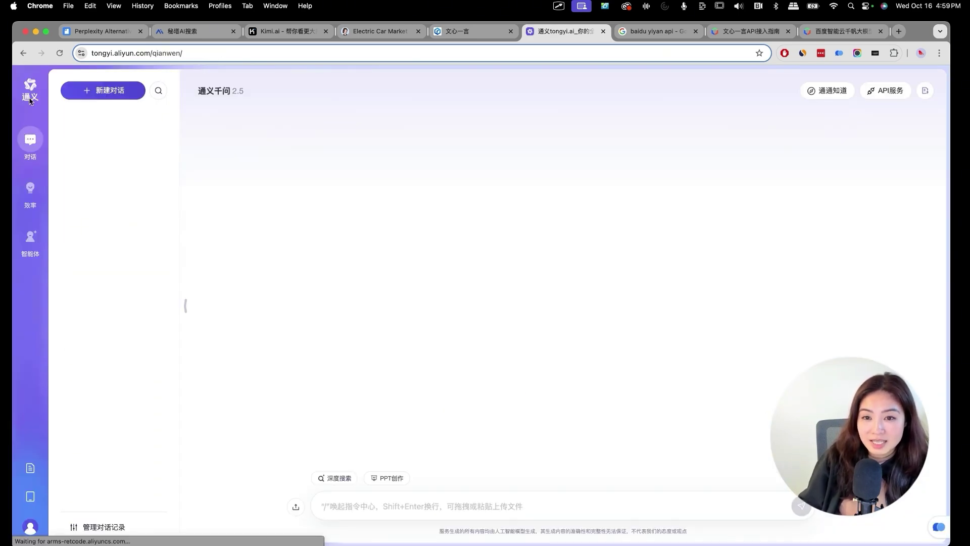
key("super+1")
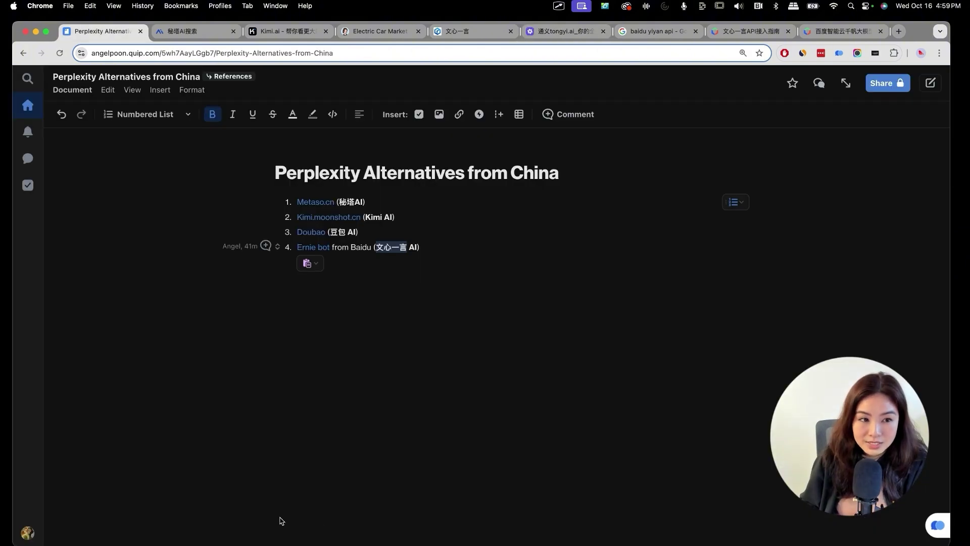